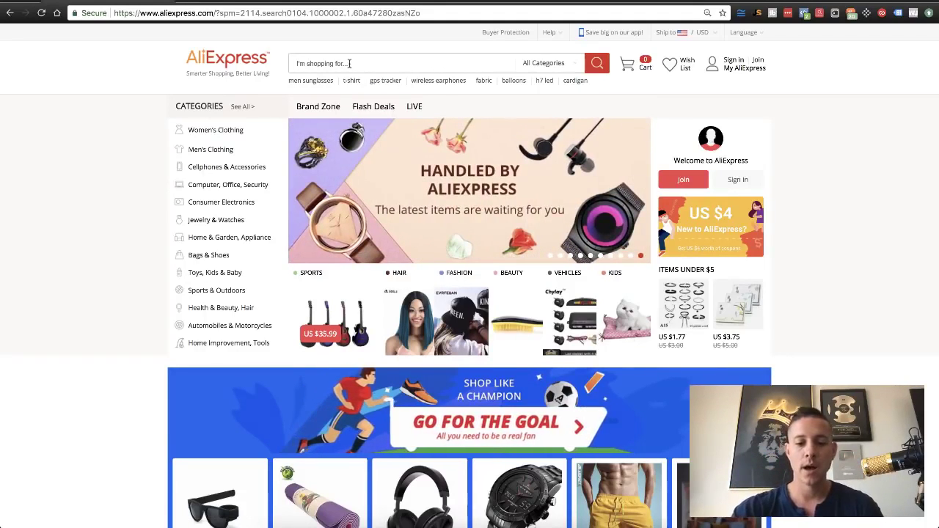
# Search AliExpress for "gaming keyboard" and sort the results by number of orders
pyautogui.click(349, 63)
pyautogui.write('gaming keybao')
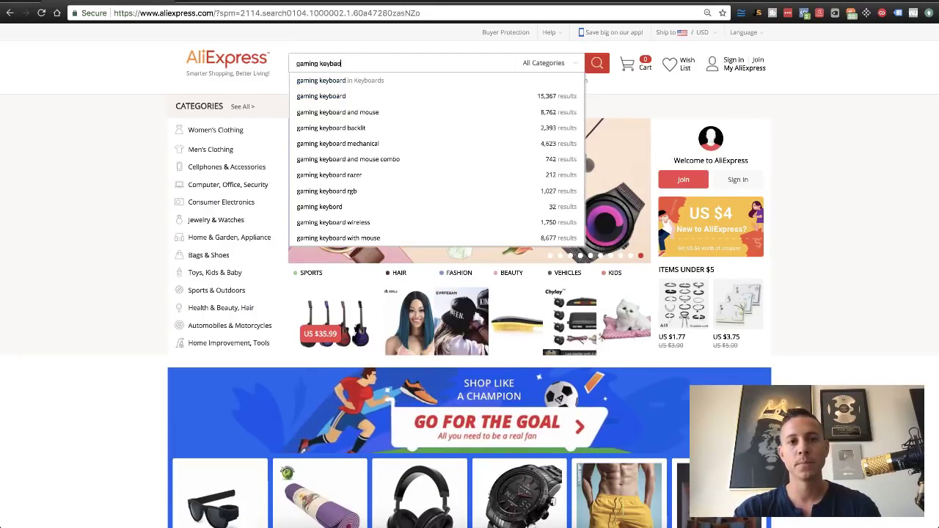
pyautogui.write('rd')
pyautogui.press('Return')
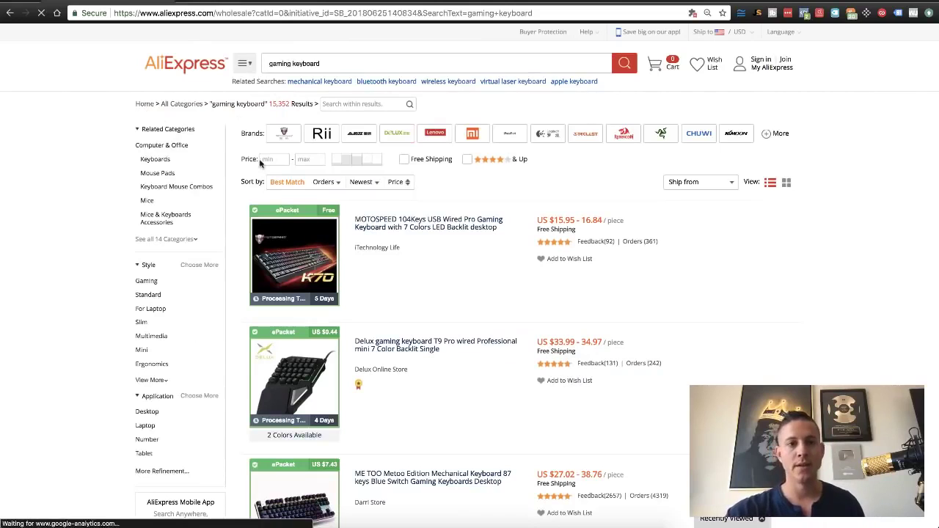
pyautogui.click(323, 182)
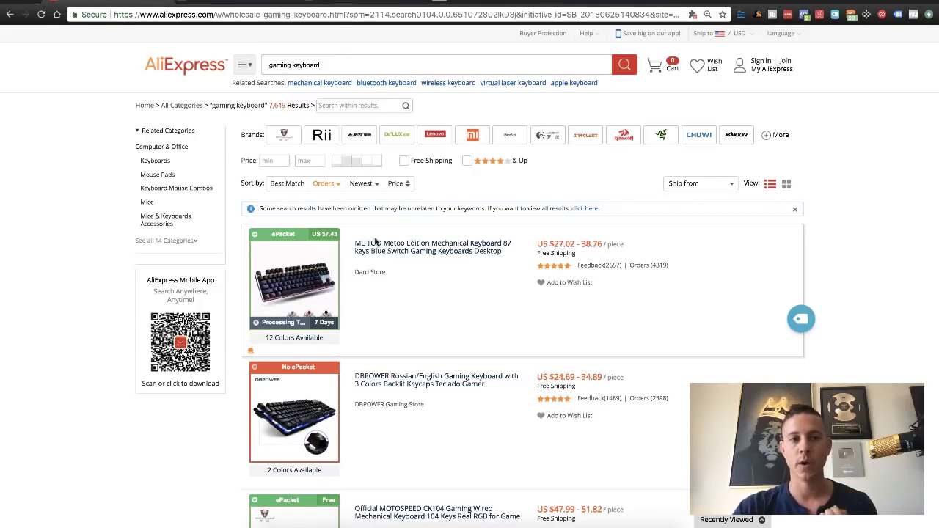
# Switch to Facebook Audience Insights, add the Twitch video game interest to the audience and show its page likes
pyautogui.click(233, 3)
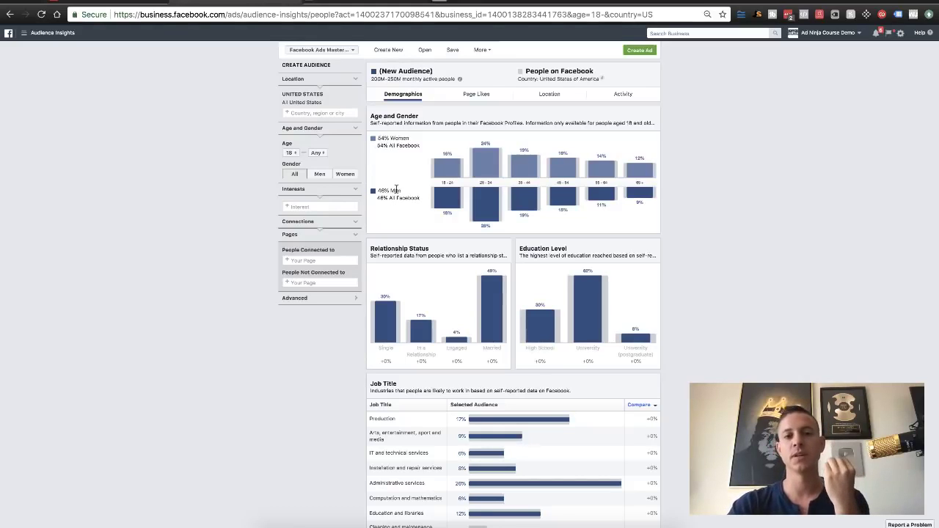
pyautogui.click(297, 208)
pyautogui.write('twitch')
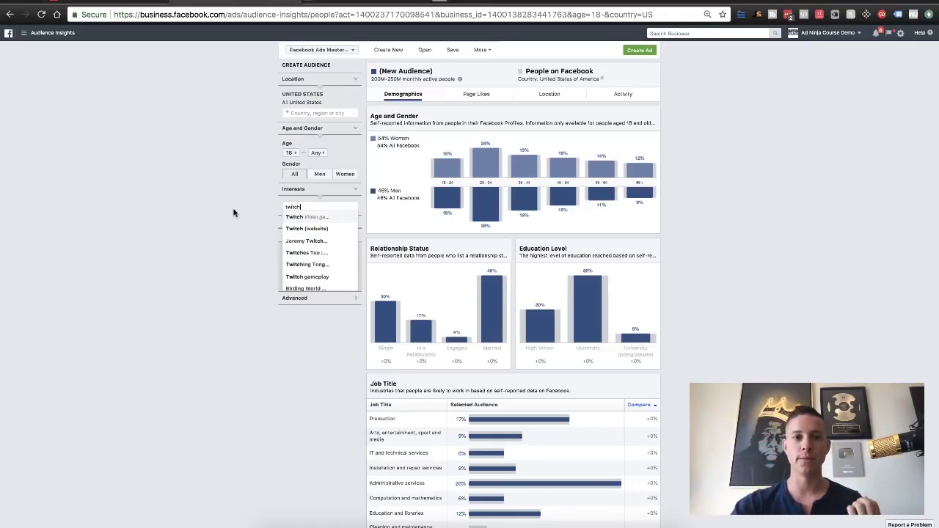
pyautogui.click(300, 218)
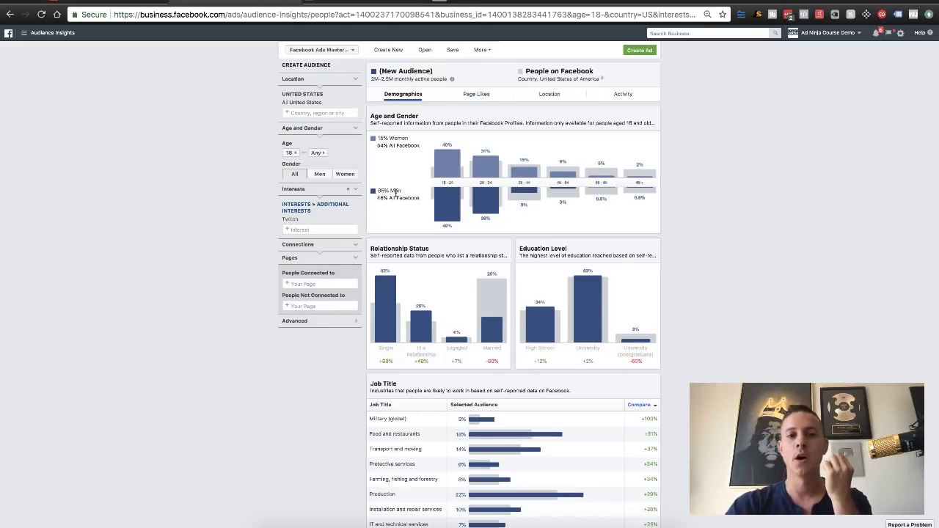
pyautogui.click(477, 96)
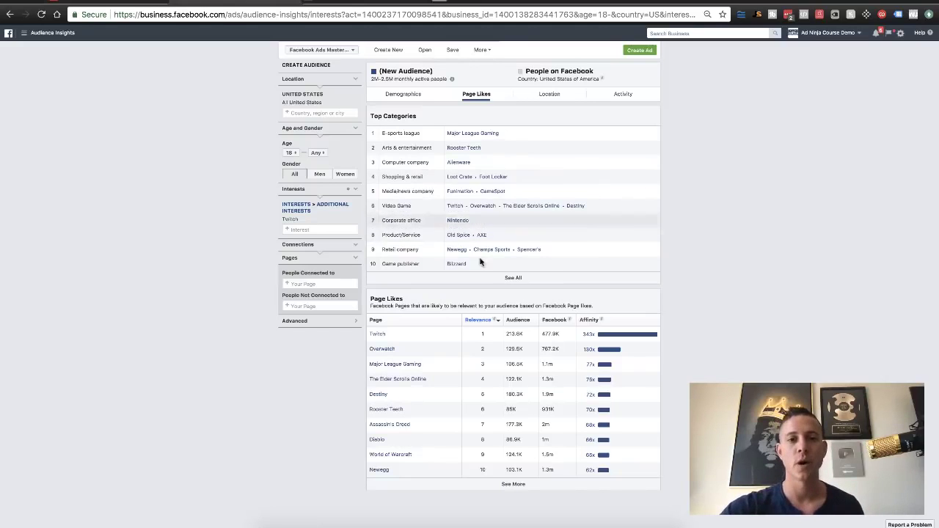
# Switch to Facebook Ads Manager and add the Video games interest to the ad set's detailed targeting
pyautogui.click(350, 3)
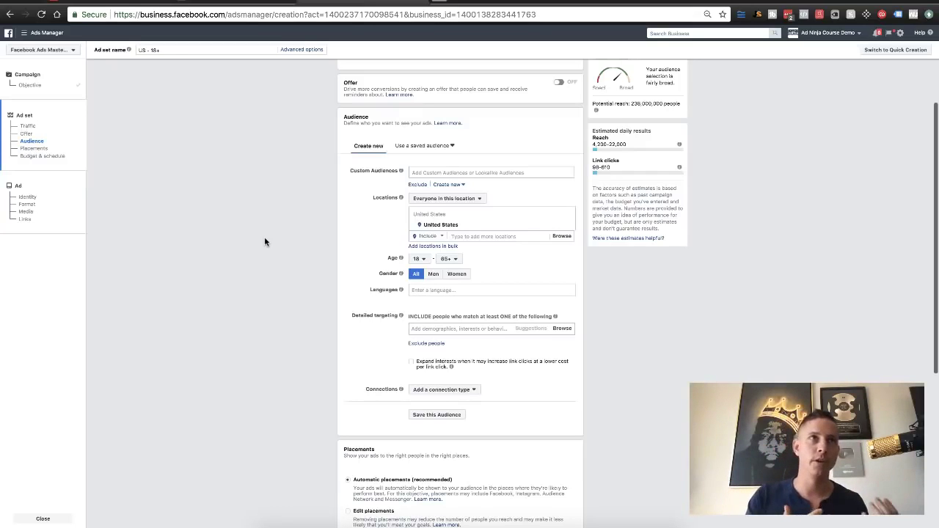
pyautogui.click(426, 329)
pyautogui.write('video games')
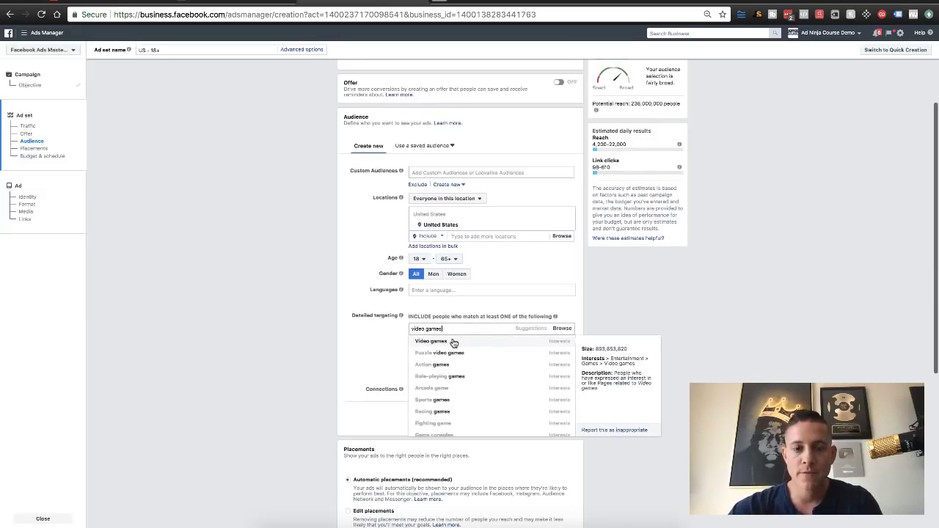
pyautogui.scroll(3, 246, 283)
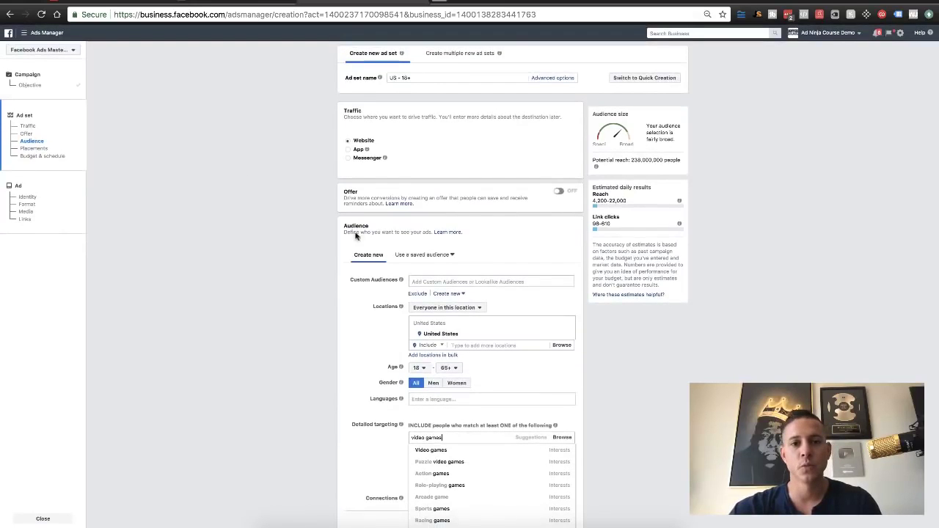
pyautogui.scroll(-4, 289, 196)
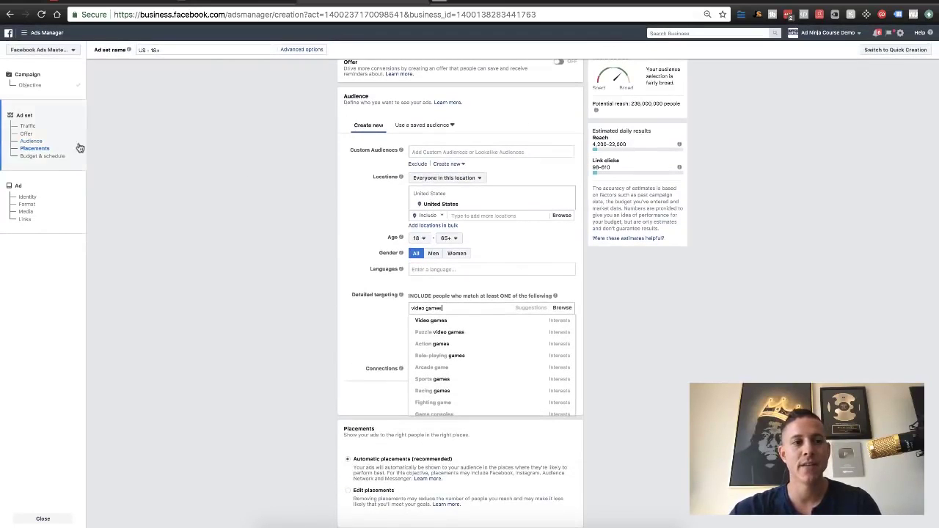
pyautogui.click(453, 325)
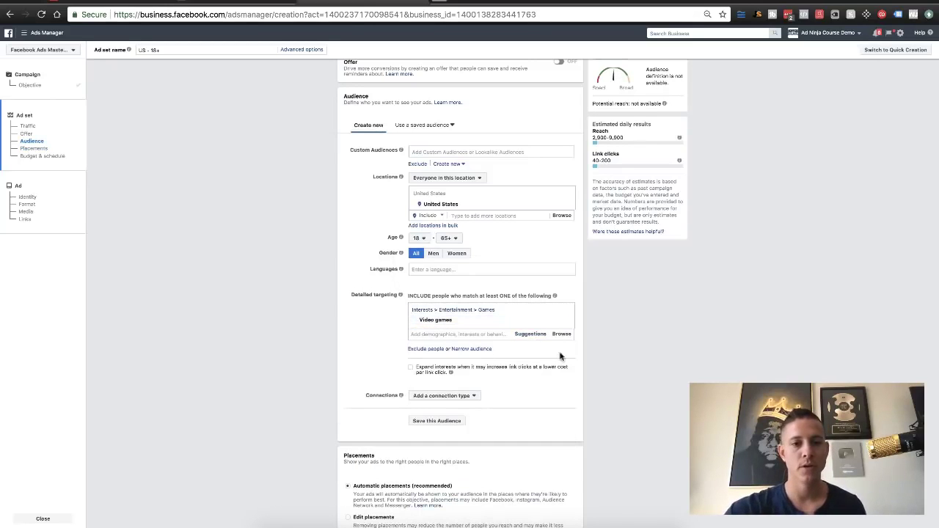
# Look through the suggested interests related to Video games and remove the Video games interest from detailed targeting
pyautogui.click(531, 335)
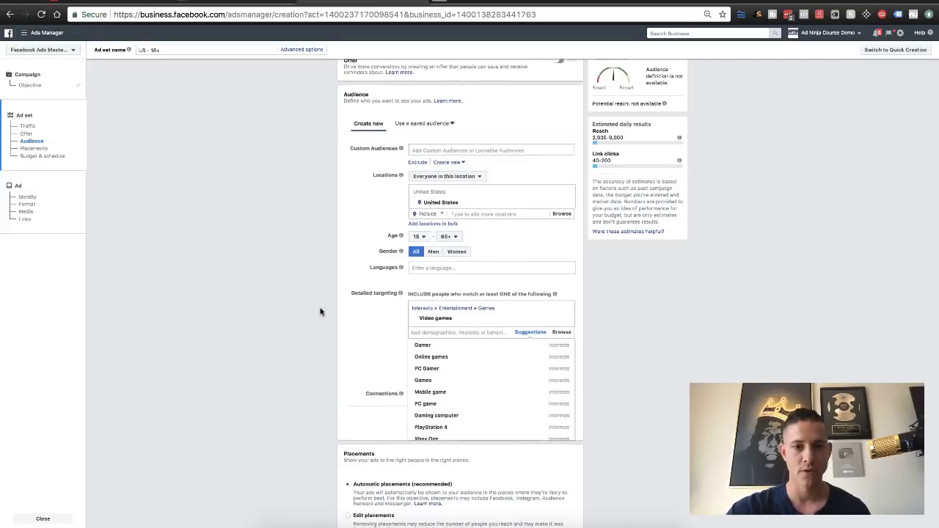
pyautogui.scroll(-1, 434, 311)
pyautogui.moveTo(453, 322)
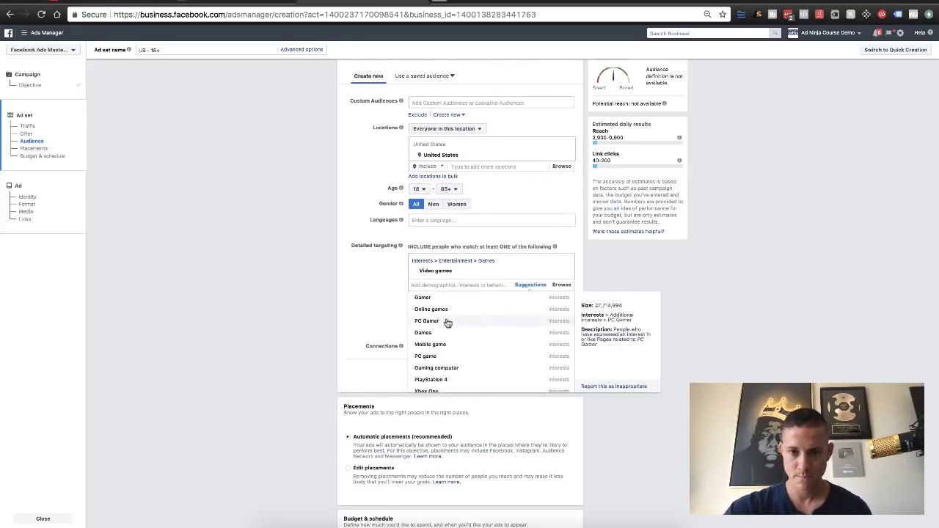
pyautogui.scroll(-3, 455, 323)
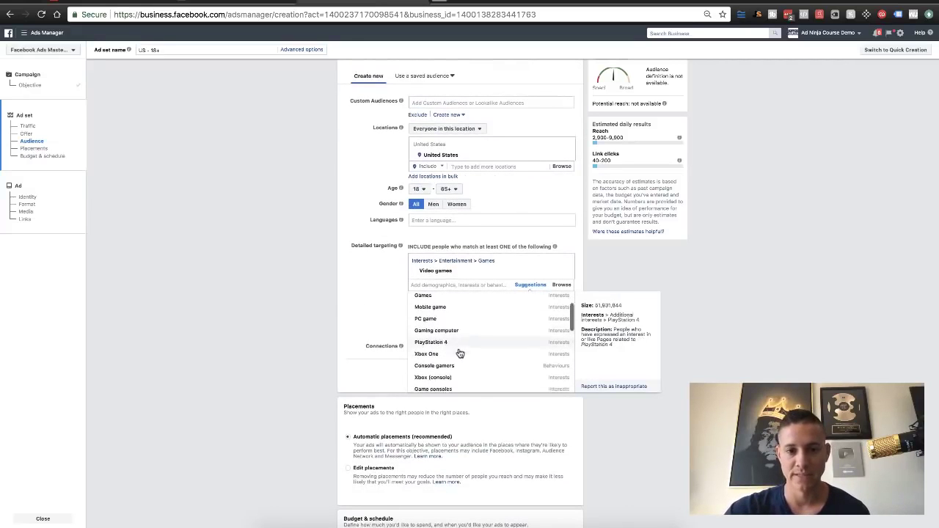
pyautogui.scroll(-4, 486, 337)
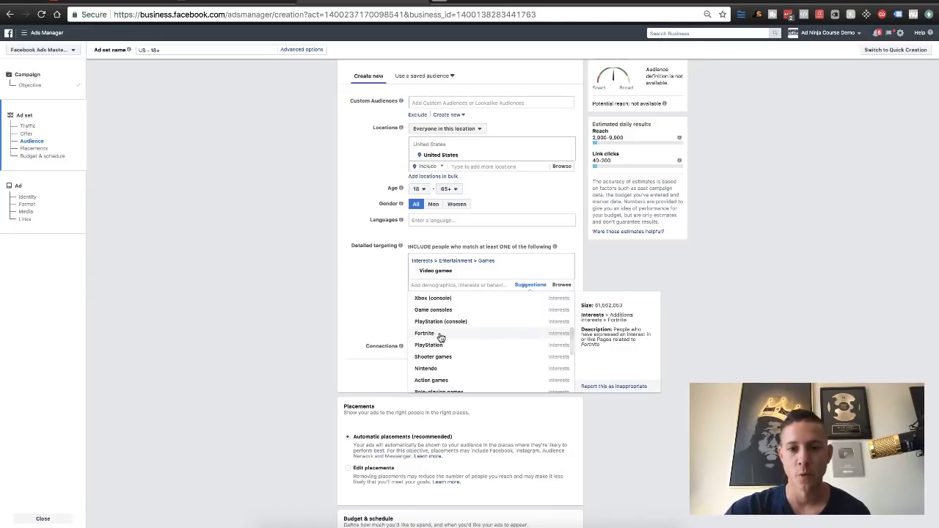
pyautogui.scroll(-3, 462, 327)
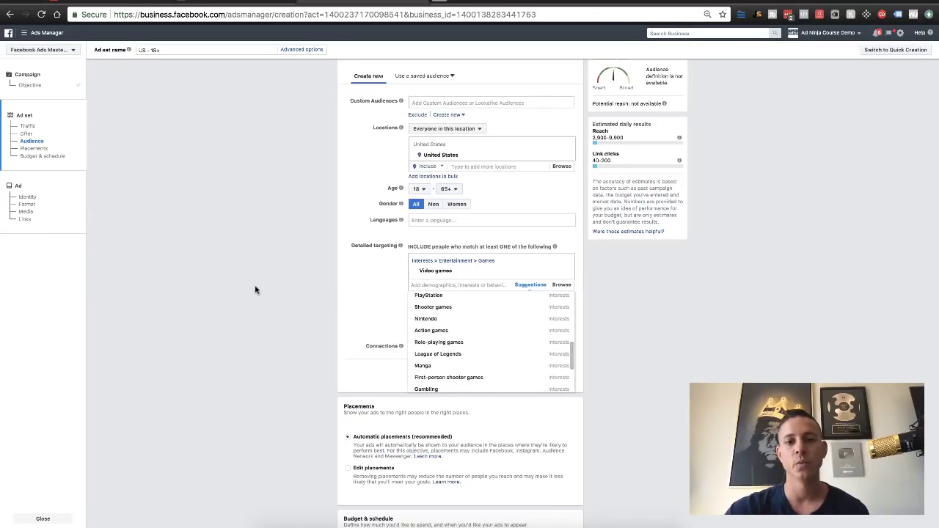
pyautogui.click(335, 282)
pyautogui.click(567, 271)
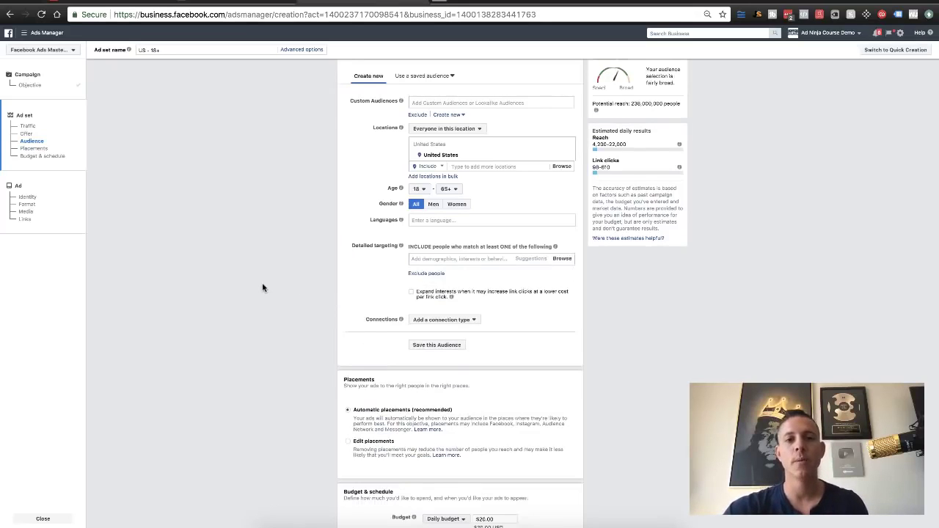
# Name the ad set "Gaming Keyboard Micro Split Test"
pyautogui.scroll(3, 262, 283)
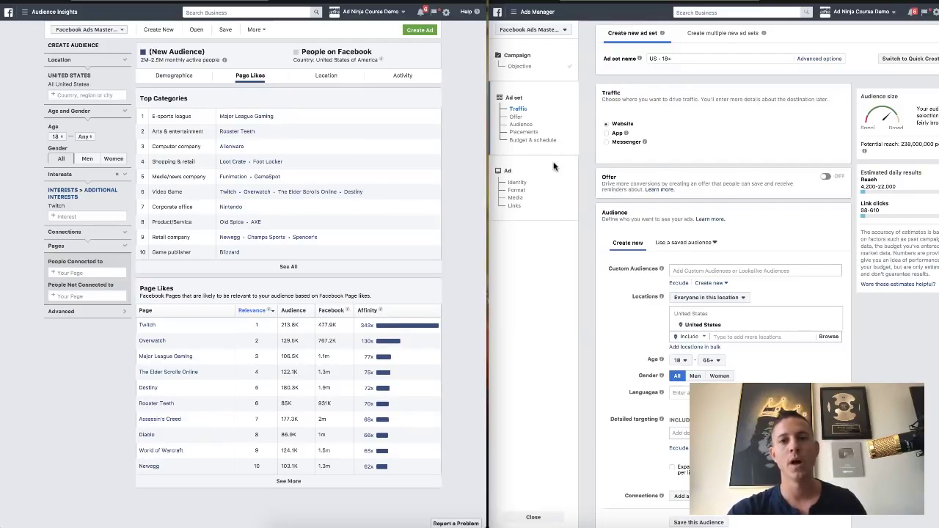
pyautogui.write('Gamin')
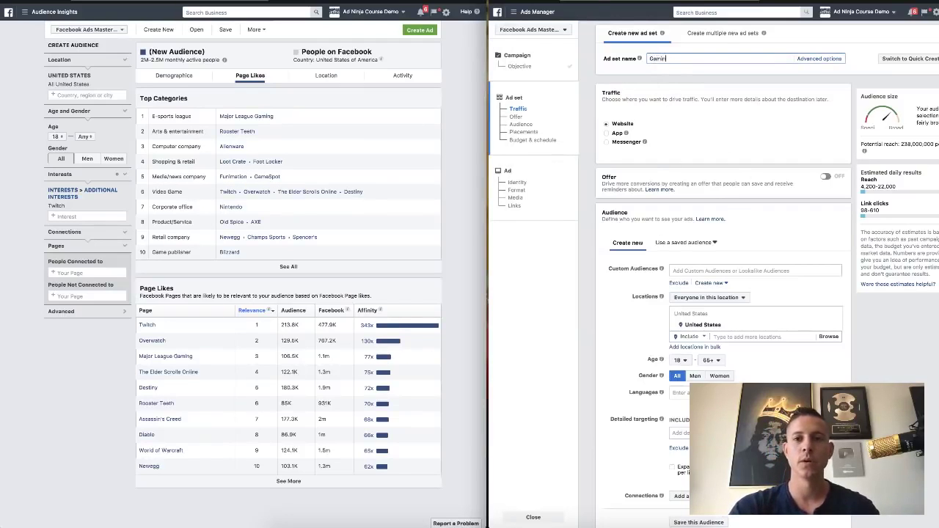
pyautogui.write('g Keyboard M')
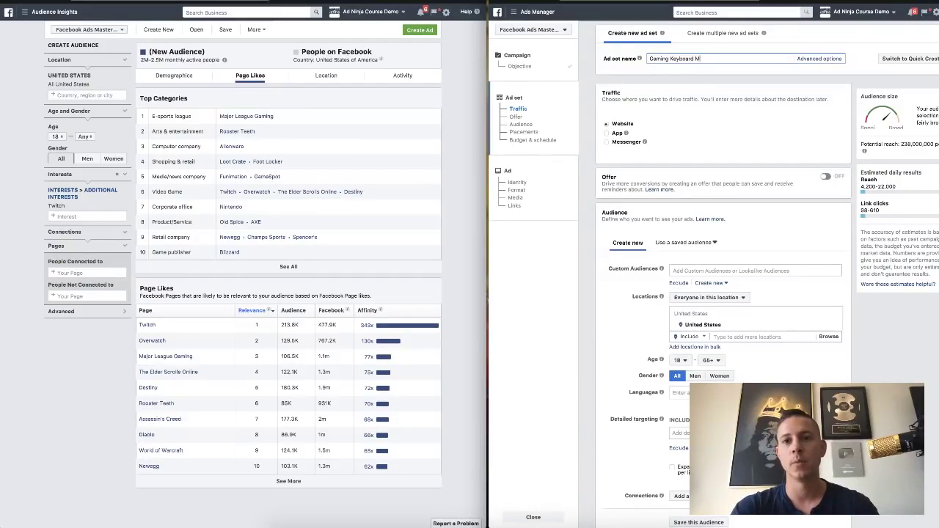
pyautogui.write('icro Split: Test')
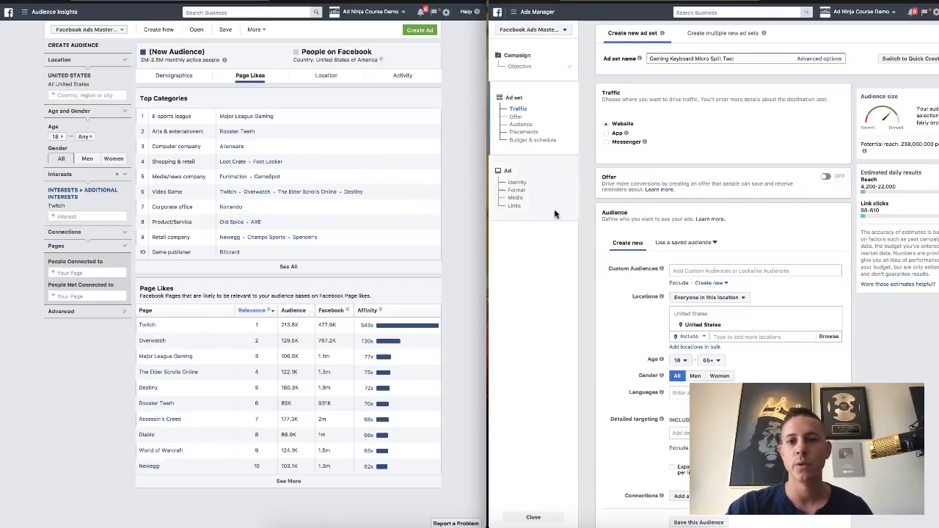
pyautogui.click(749, 140)
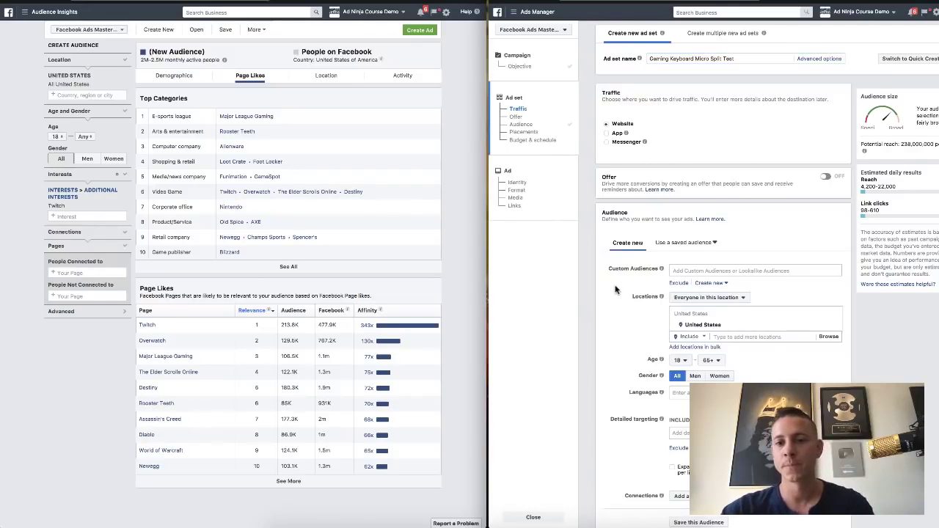
# Show the Twitch audience's demographics in Audience Insights and switch the ad set creation in Ads Manager to multiple new ad sets
pyautogui.scroll(-1, 615, 290)
pyautogui.click(175, 76)
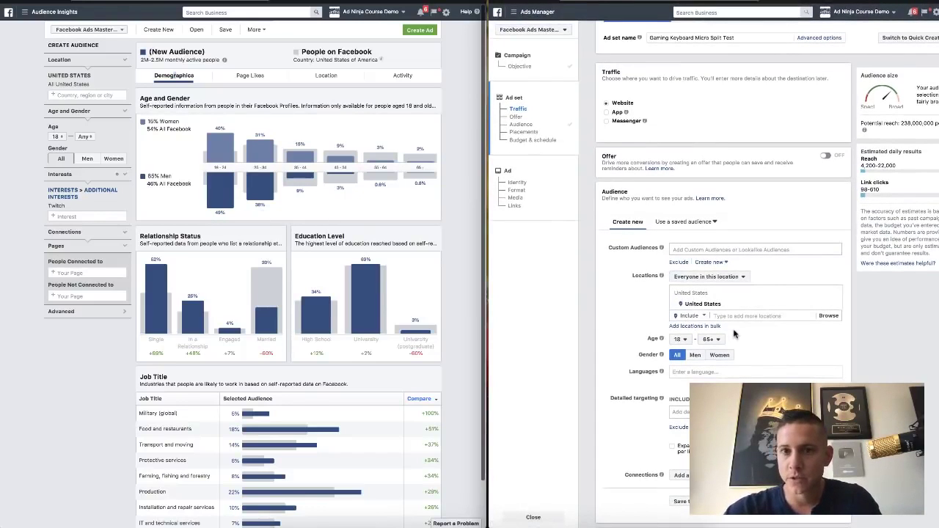
pyautogui.scroll(1, 670, 50)
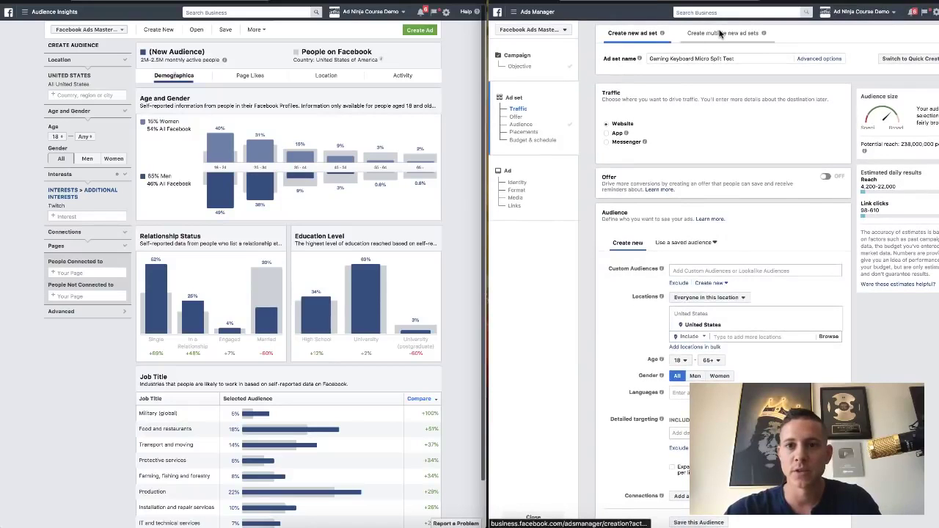
pyautogui.click(722, 34)
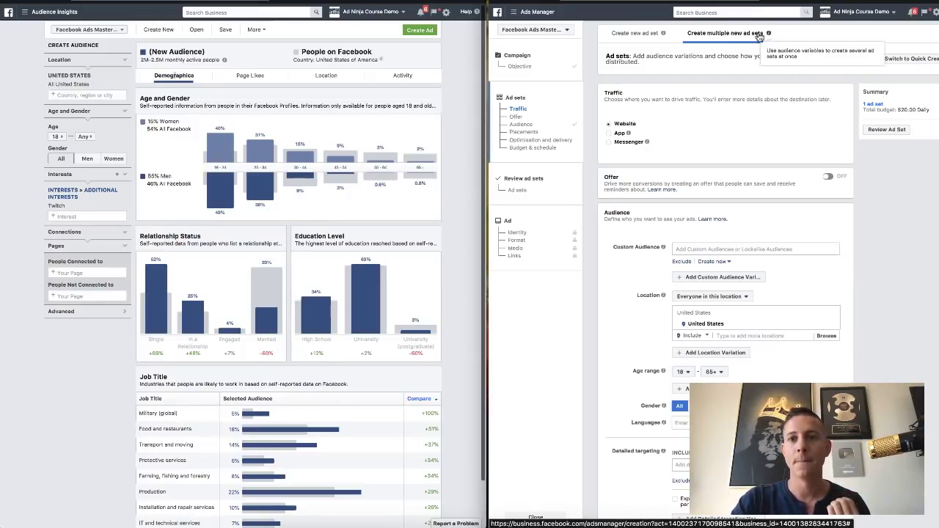
# Add a second location variation and replace its United States entry with United Kingdom
pyautogui.scroll(-2, 737, 102)
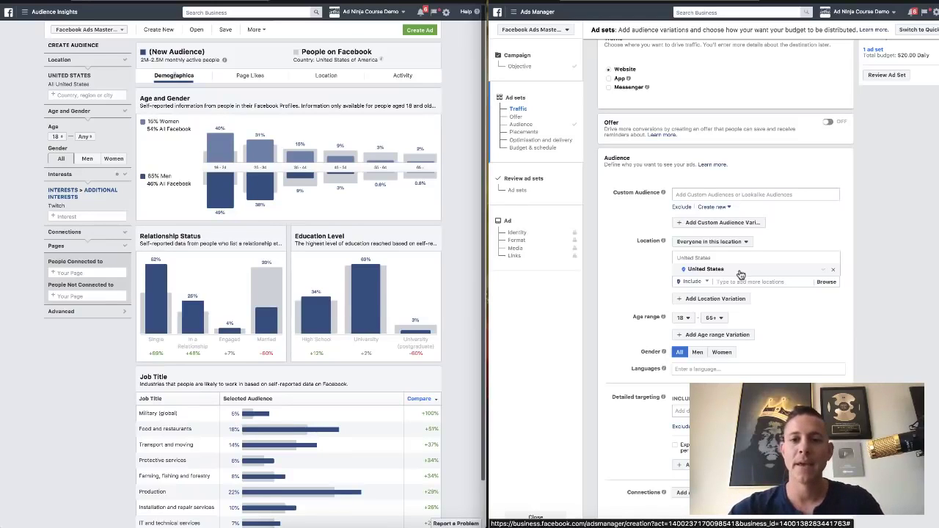
pyautogui.click(706, 298)
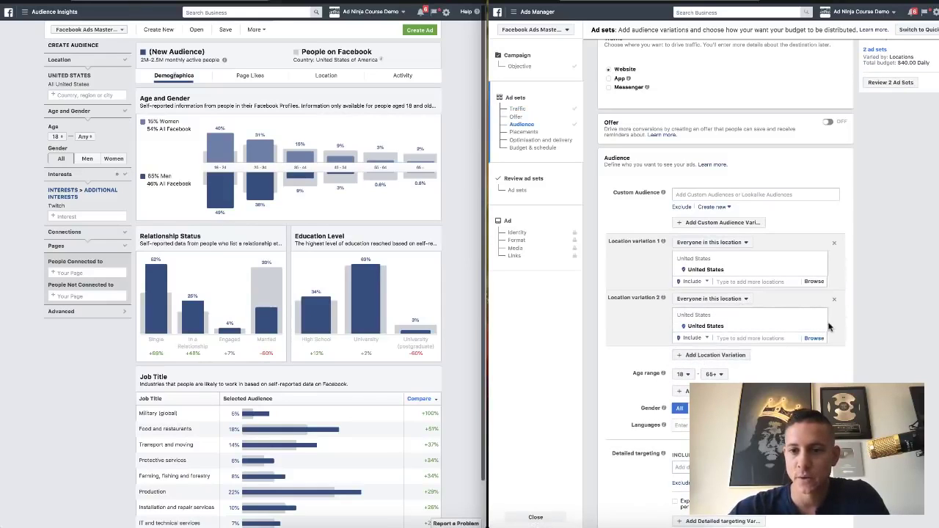
pyautogui.click(818, 329)
pyautogui.click(711, 312)
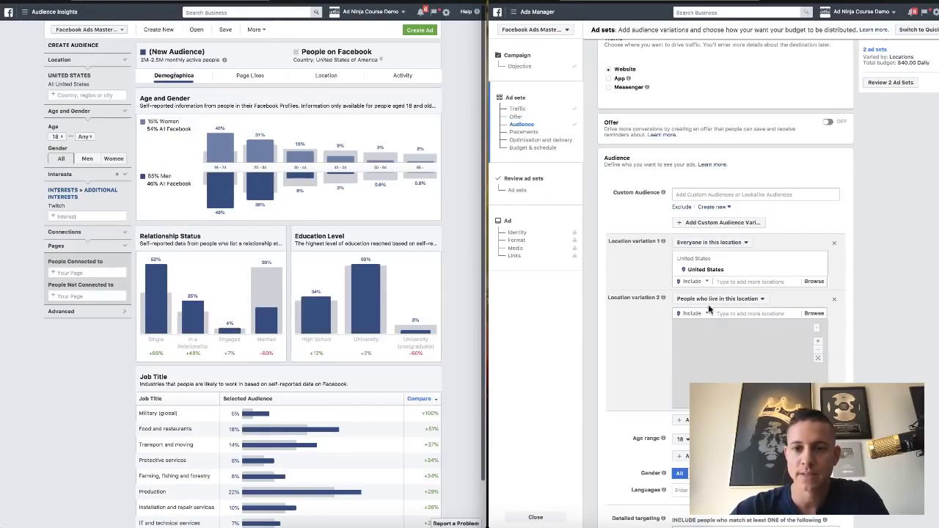
pyautogui.write('United King')
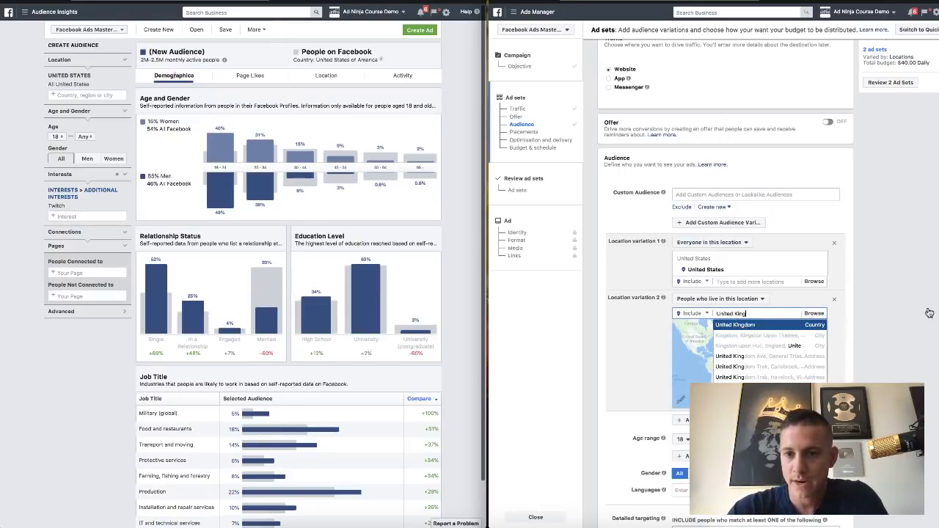
pyautogui.press('Return')
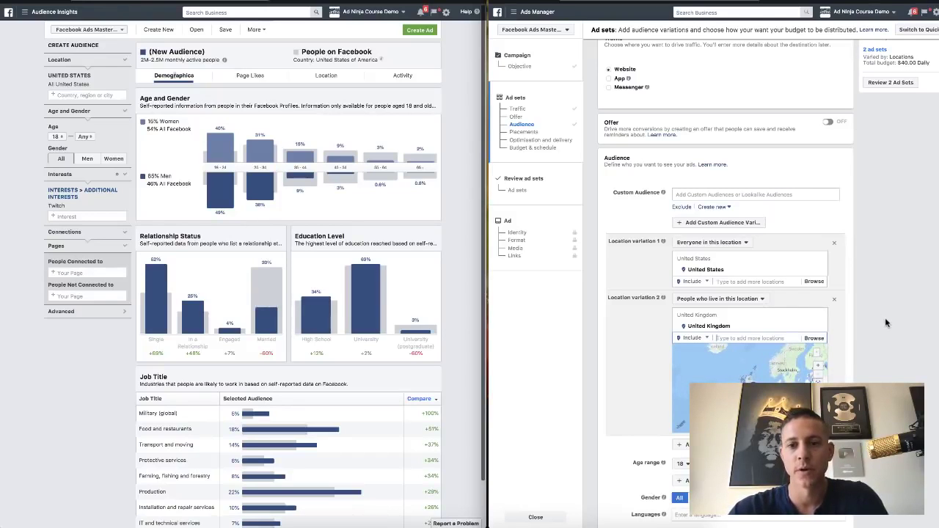
# Set the upper limit of the targeted age range to 24
pyautogui.scroll(-3, 886, 322)
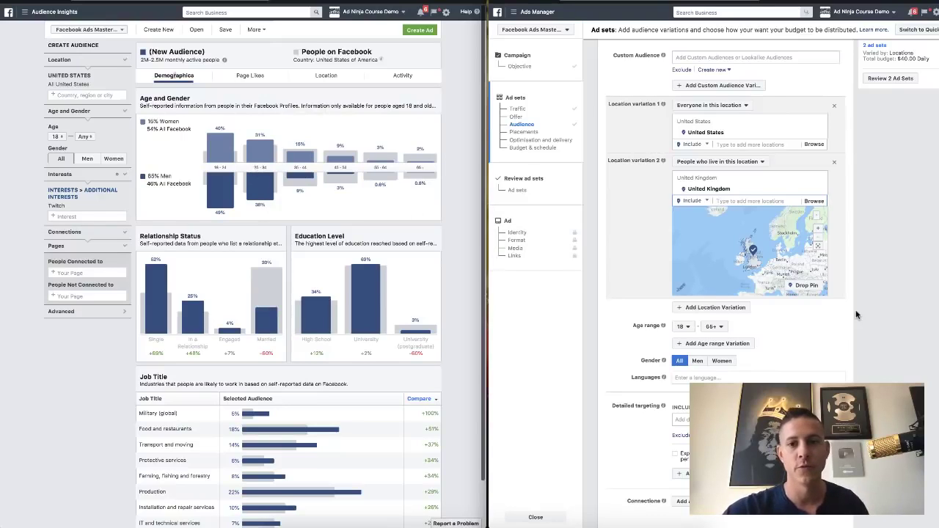
pyautogui.click(712, 327)
pyautogui.scroll(10, 720, 381)
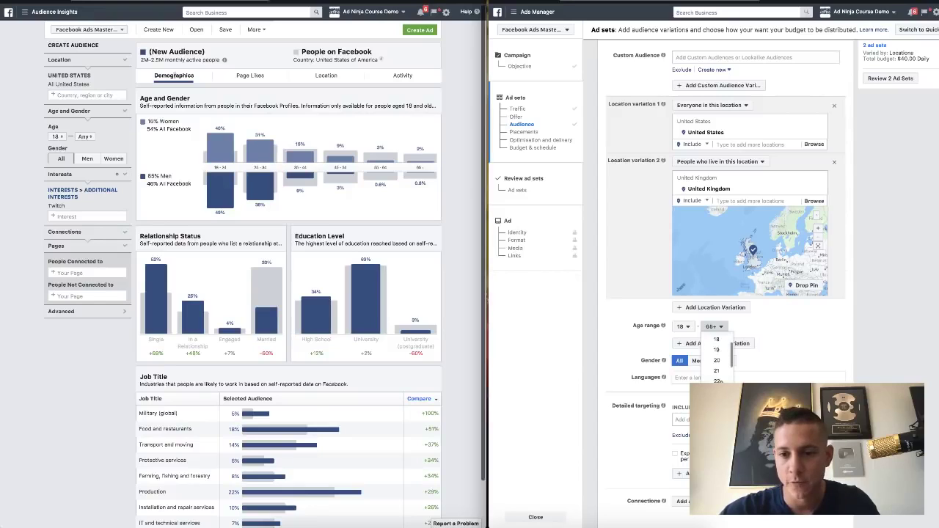
pyautogui.click(717, 401)
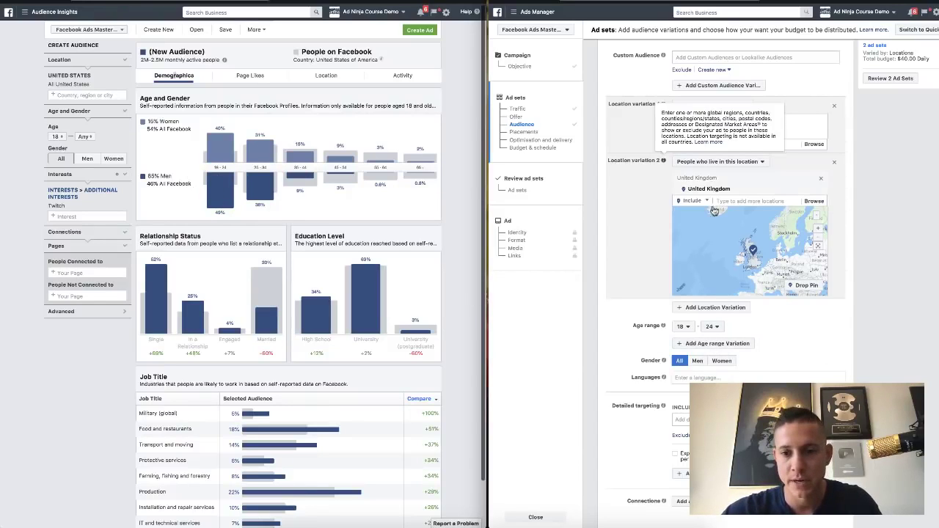
# Add a second age range variation and set it to ages 25 to 34
pyautogui.click(732, 345)
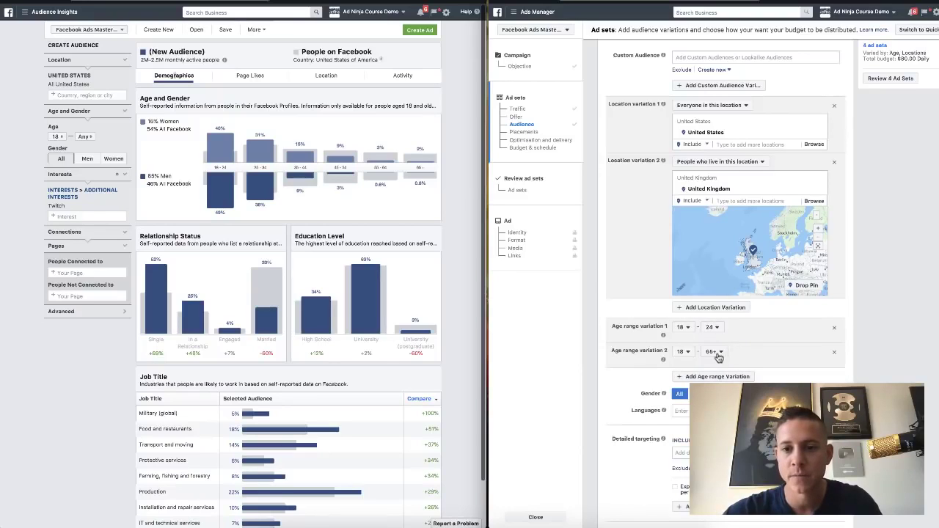
pyautogui.click(684, 352)
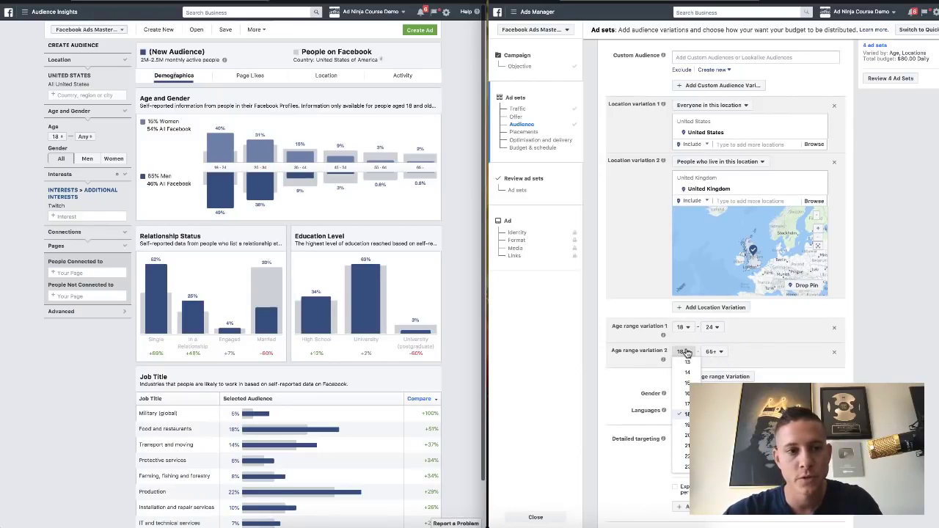
pyautogui.scroll(-3, 688, 396)
pyautogui.click(687, 397)
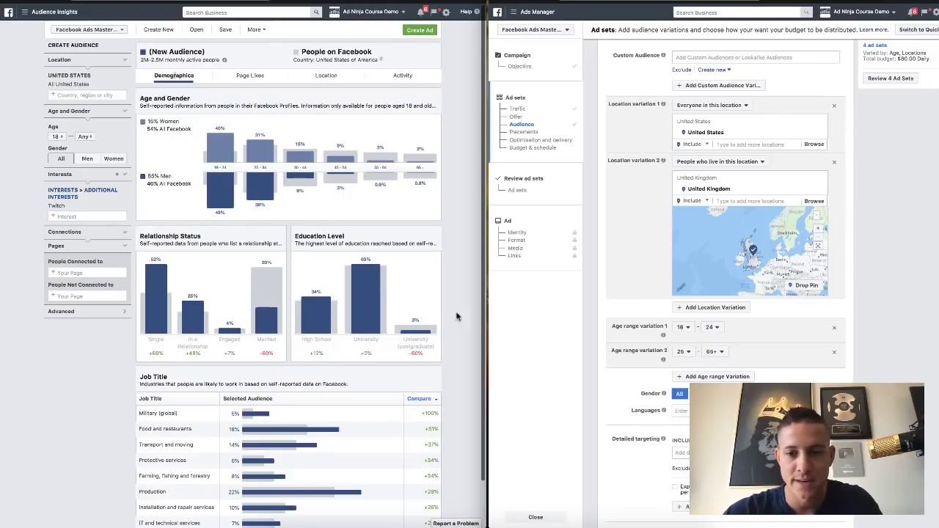
pyautogui.click(716, 353)
pyautogui.scroll(7, 717, 371)
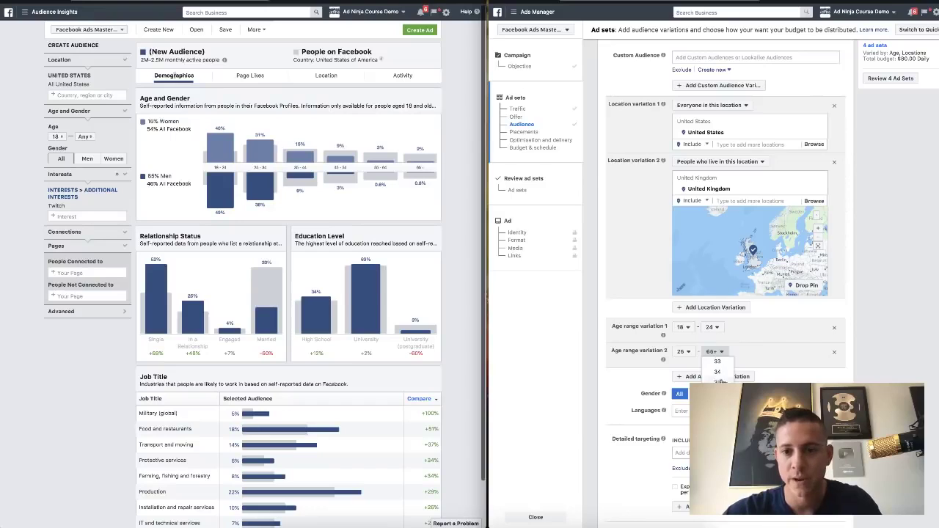
pyautogui.click(717, 368)
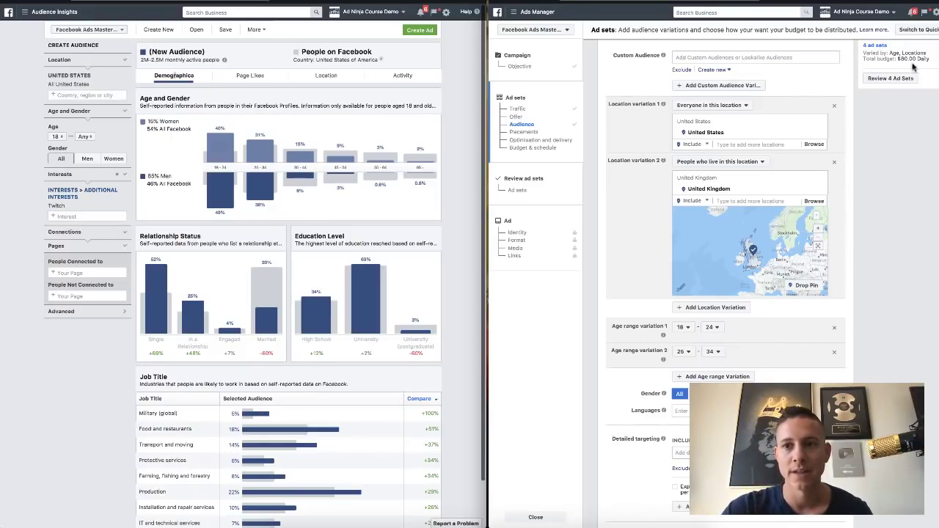
# Set the ad sets' targeted language to English (All) and restrict the gender to men
pyautogui.scroll(-1, 872, 364)
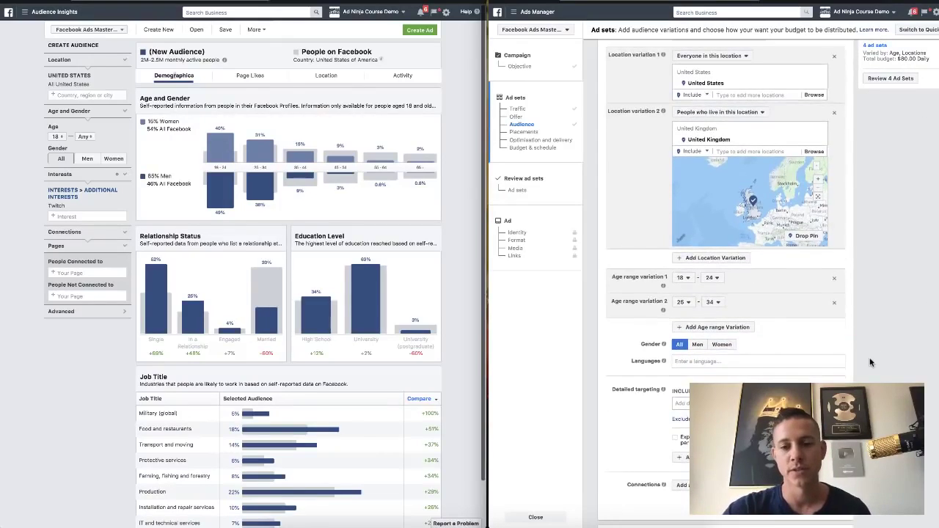
pyautogui.click(719, 361)
pyautogui.write('english')
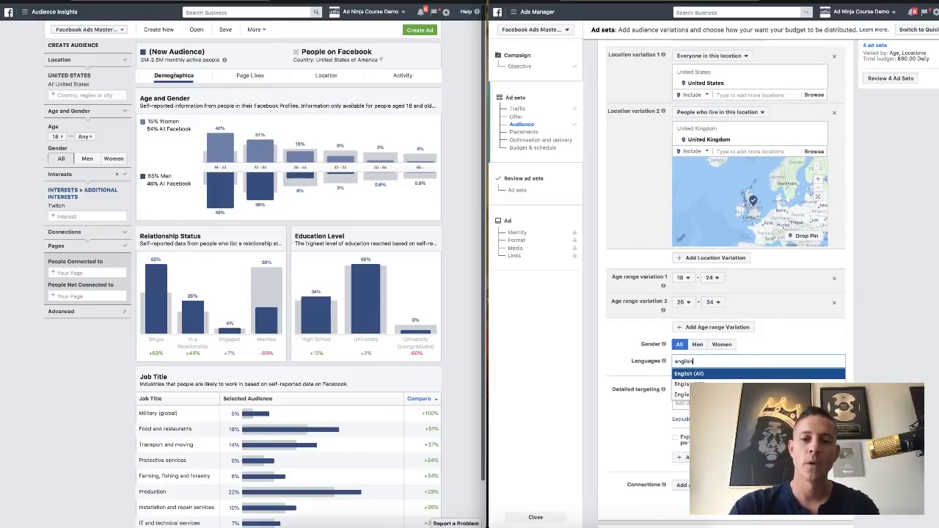
pyautogui.press('Return')
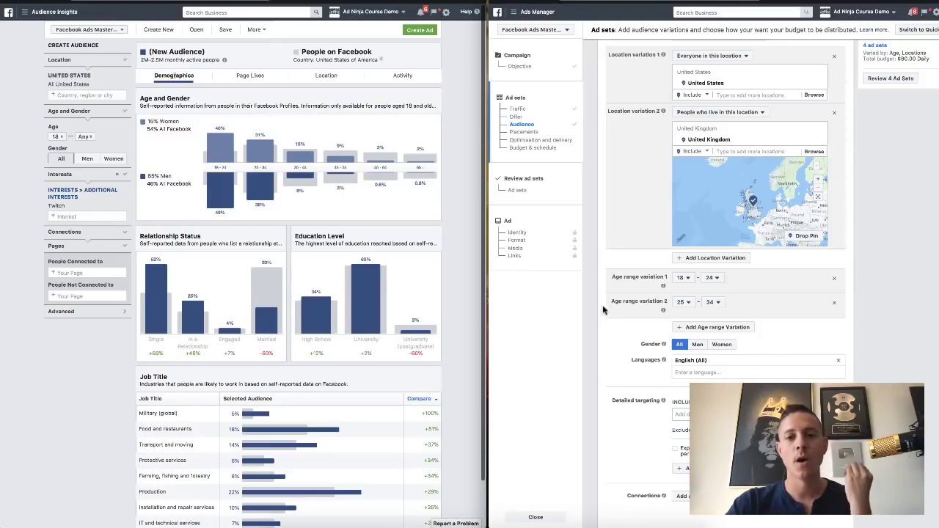
pyautogui.click(699, 345)
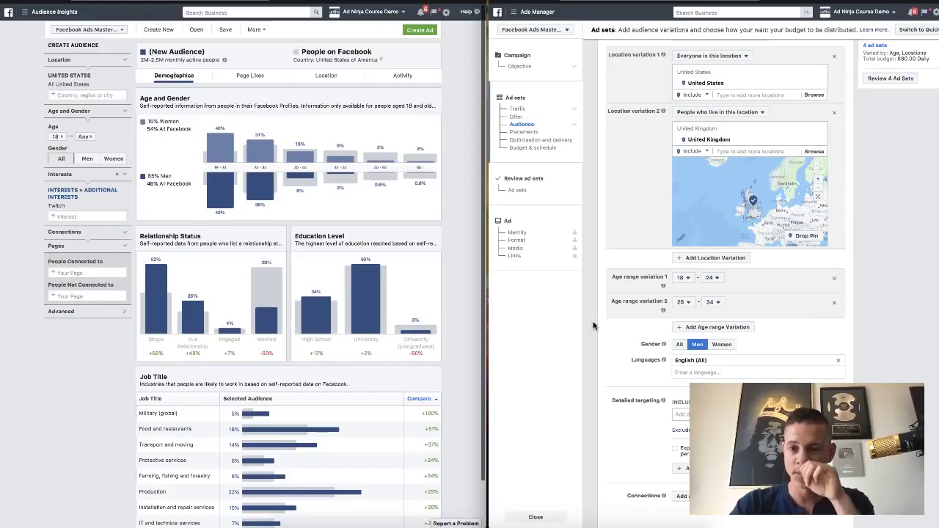
# Show the audience's page likes in Audience Insights and add the Twitch interest to the detailed targeting in Ads Manager
pyautogui.scroll(-1, 585, 324)
pyautogui.scroll(-1, 585, 324)
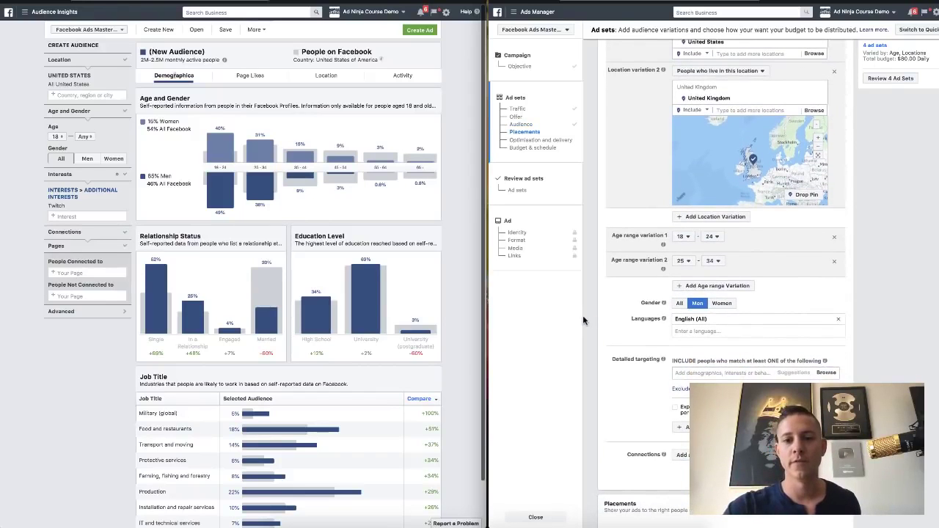
pyautogui.scroll(-3, 584, 323)
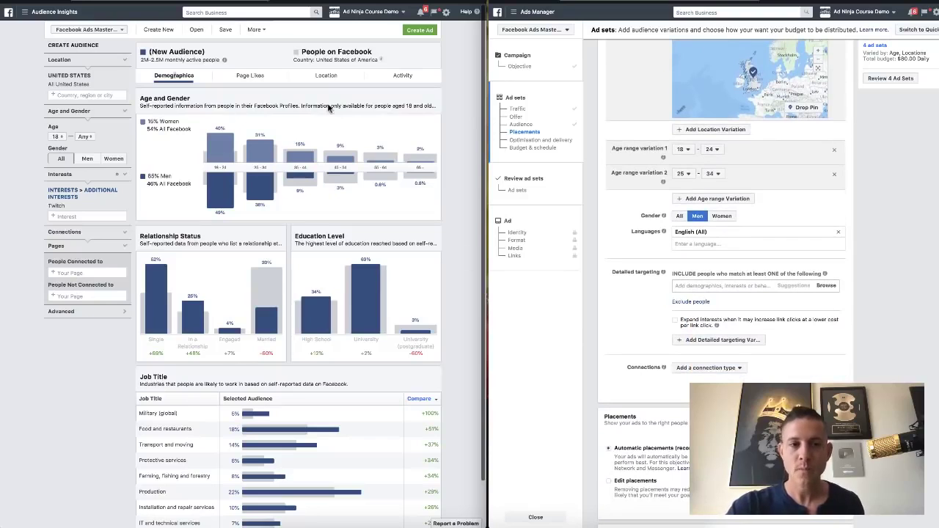
pyautogui.click(244, 75)
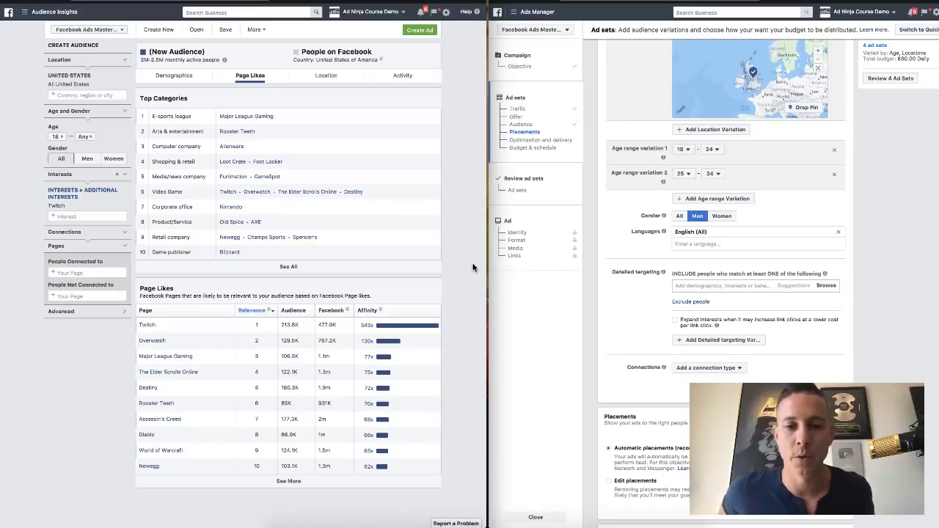
pyautogui.scroll(-1, 619, 296)
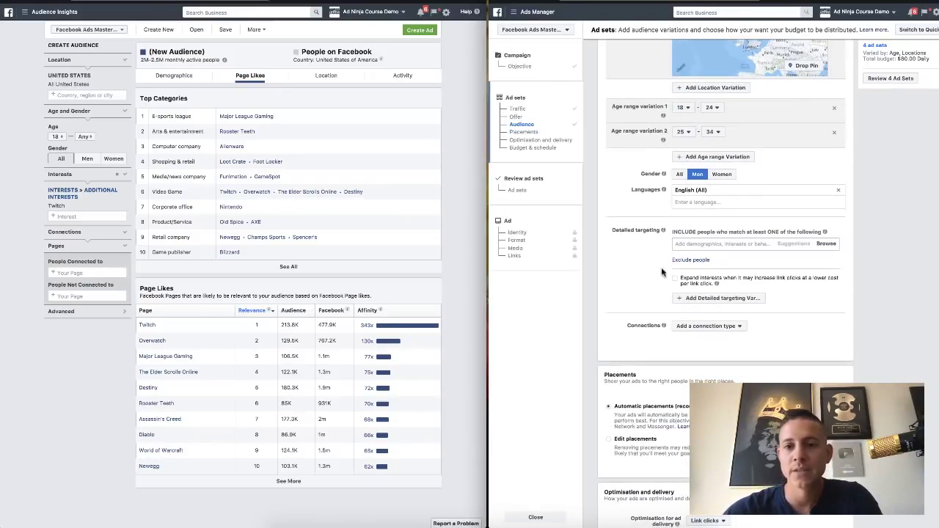
pyautogui.write('twitch')
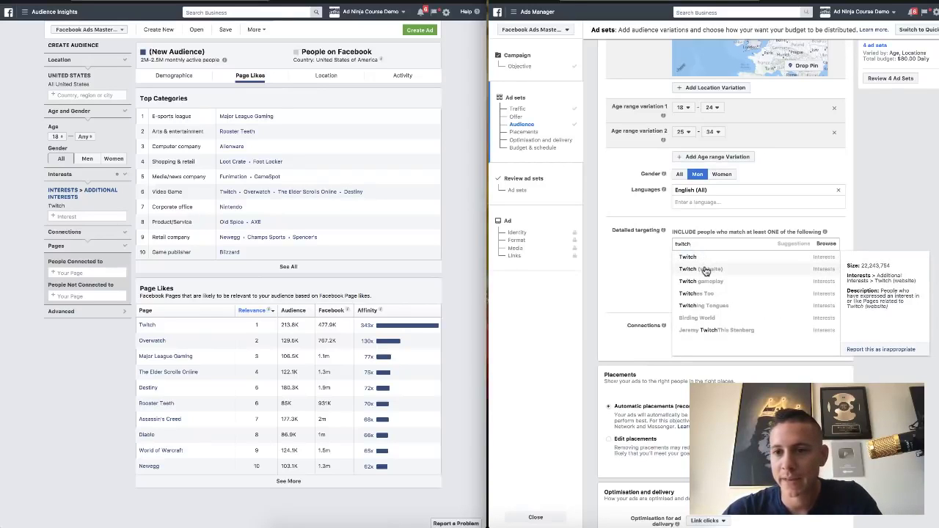
pyautogui.click(697, 259)
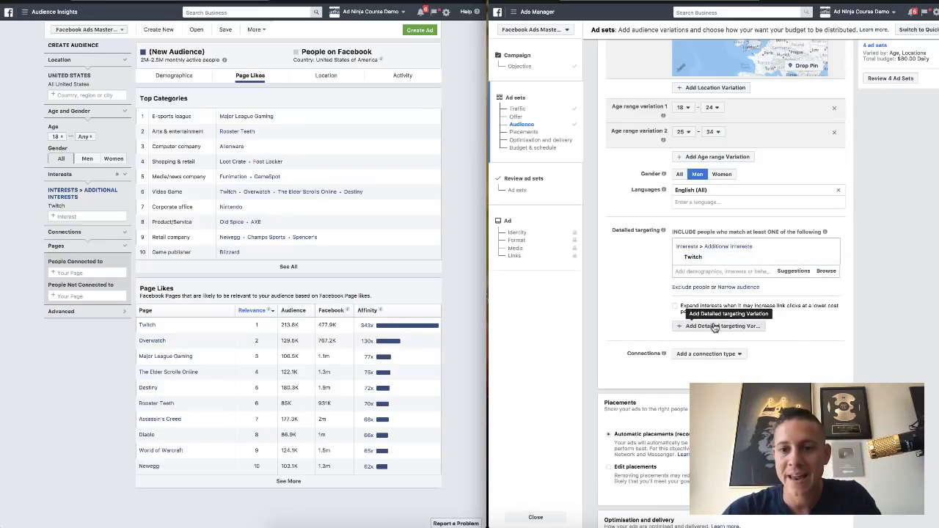
pyautogui.click(714, 327)
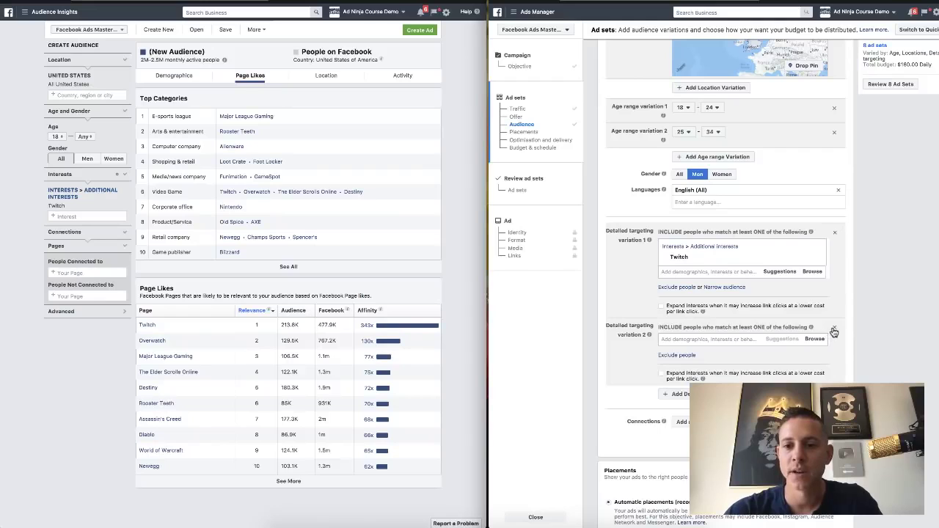
pyautogui.click(835, 332)
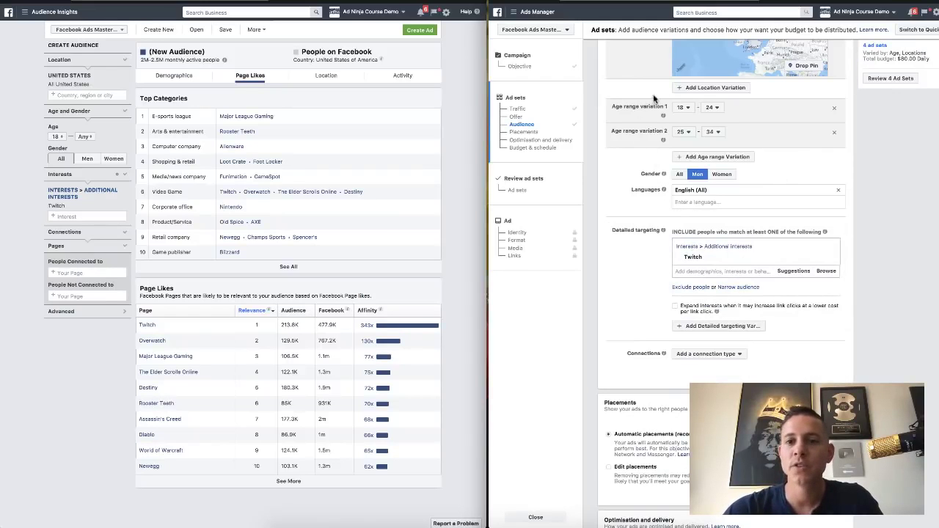
pyautogui.scroll(3, 635, 138)
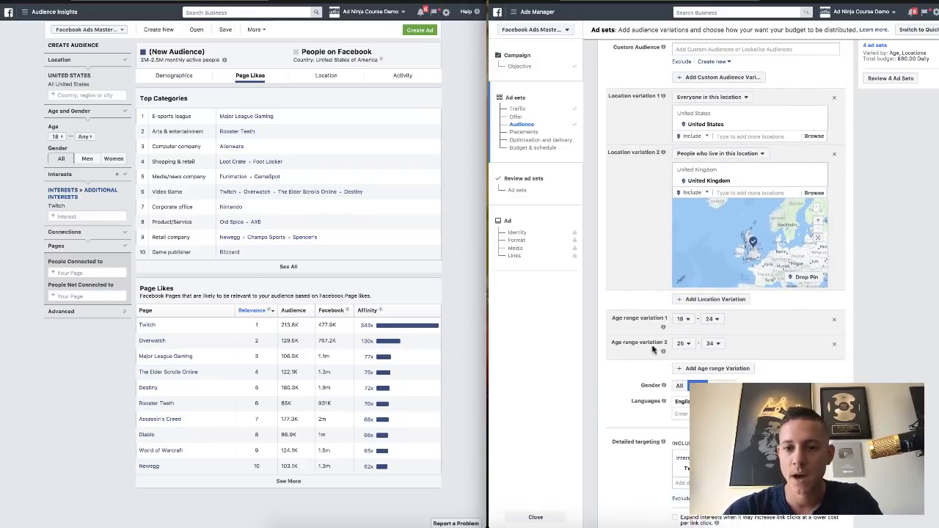
pyautogui.scroll(-3, 657, 351)
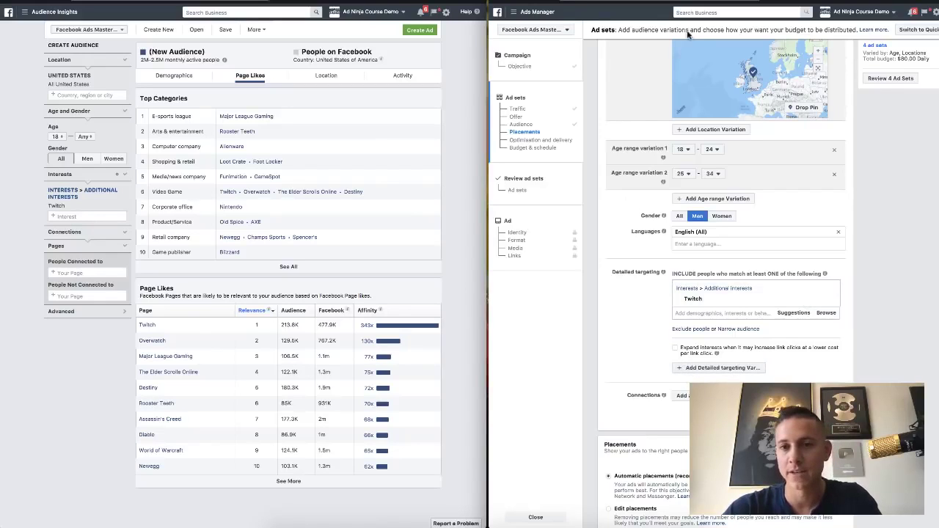
# Add a second detailed targeting variation with the Major League Gaming interest
pyautogui.click(722, 367)
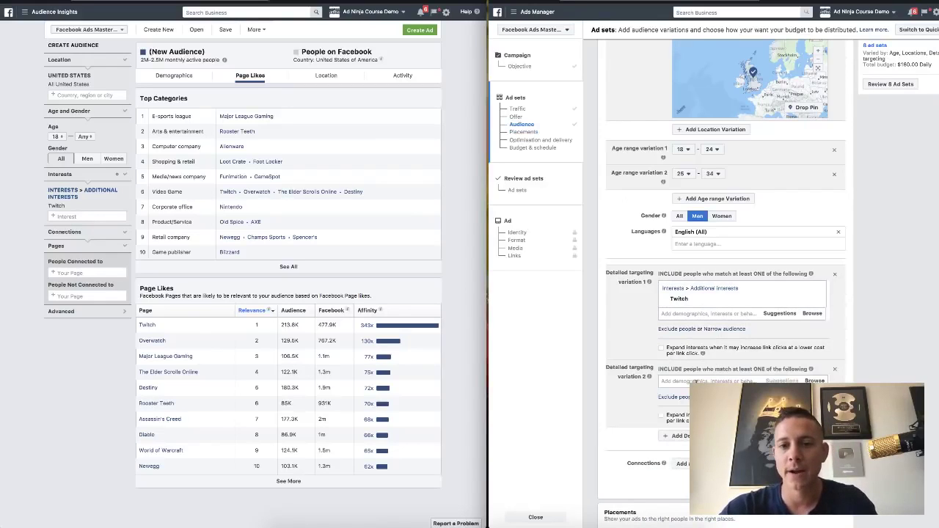
pyautogui.click(695, 381)
pyautogui.write('major league gaming')
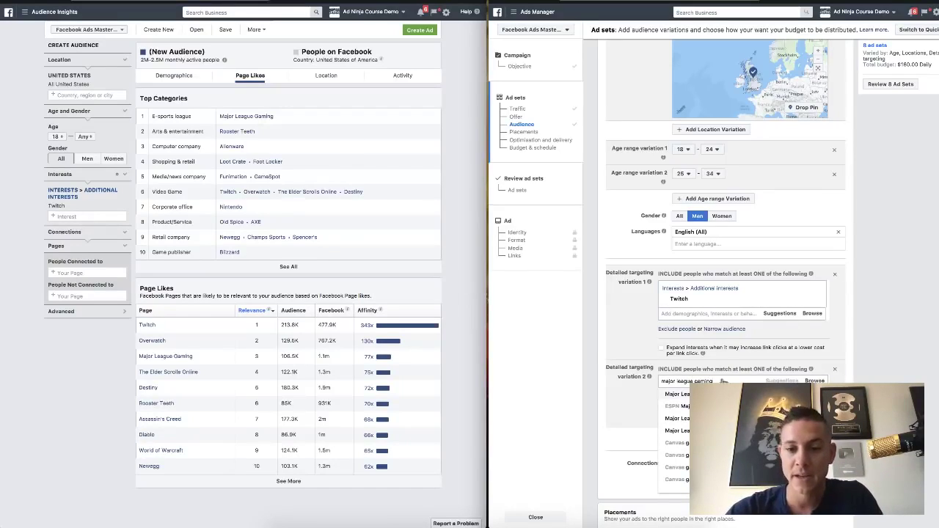
pyautogui.click(760, 394)
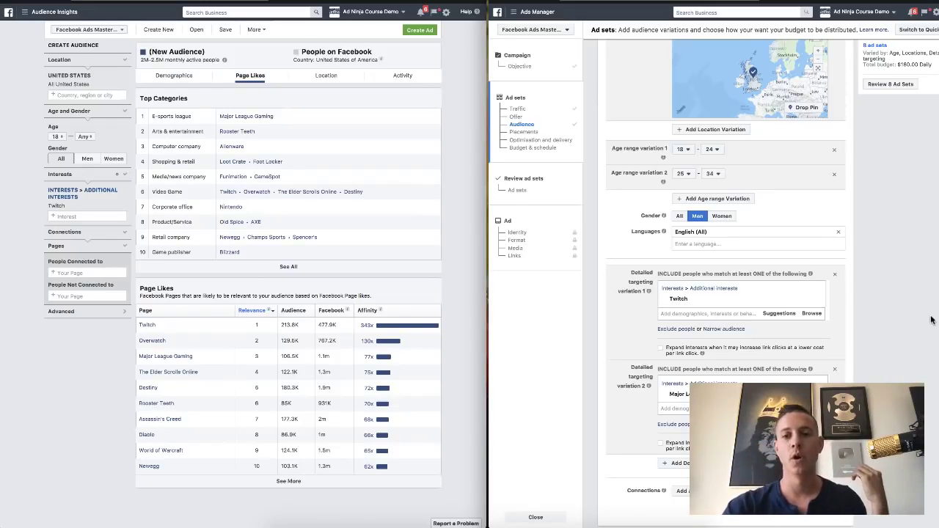
# Add a third detailed targeting variation with the Alienware interest
pyautogui.scroll(-1, 734, 286)
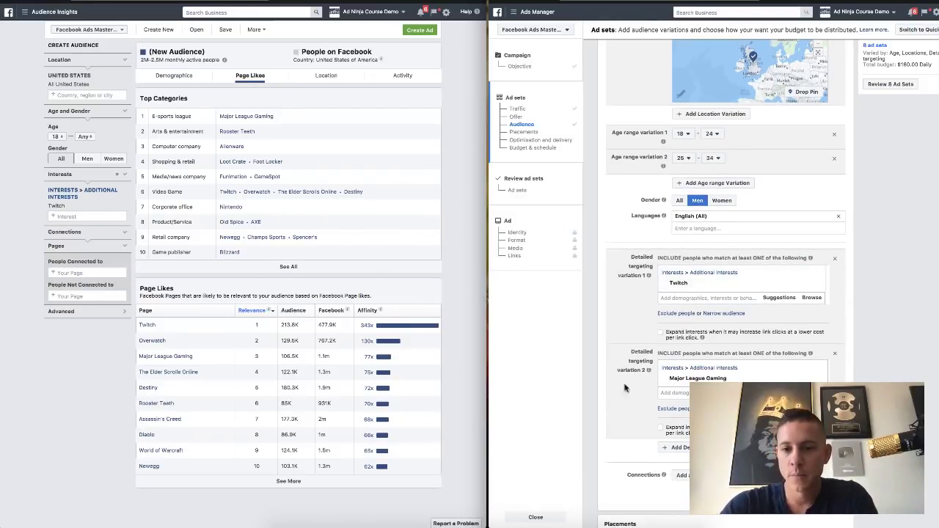
pyautogui.scroll(-2, 609, 407)
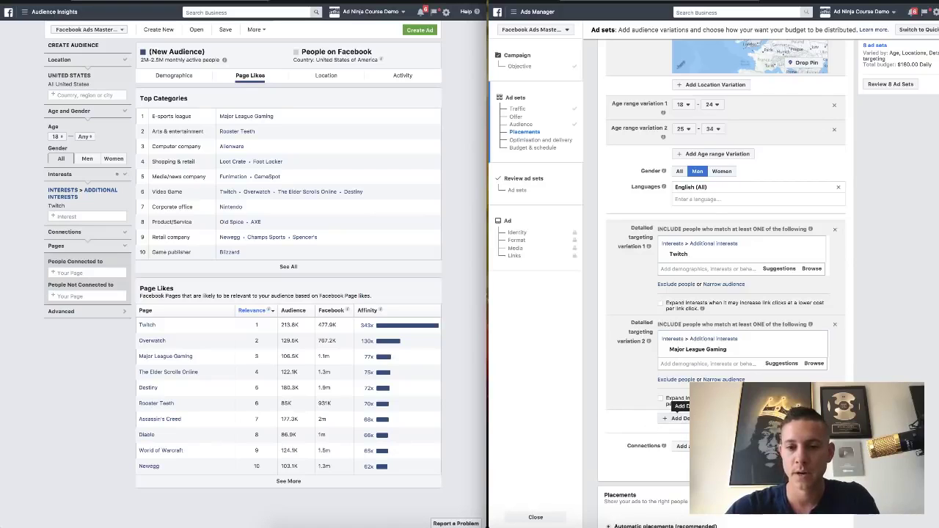
pyautogui.click(679, 418)
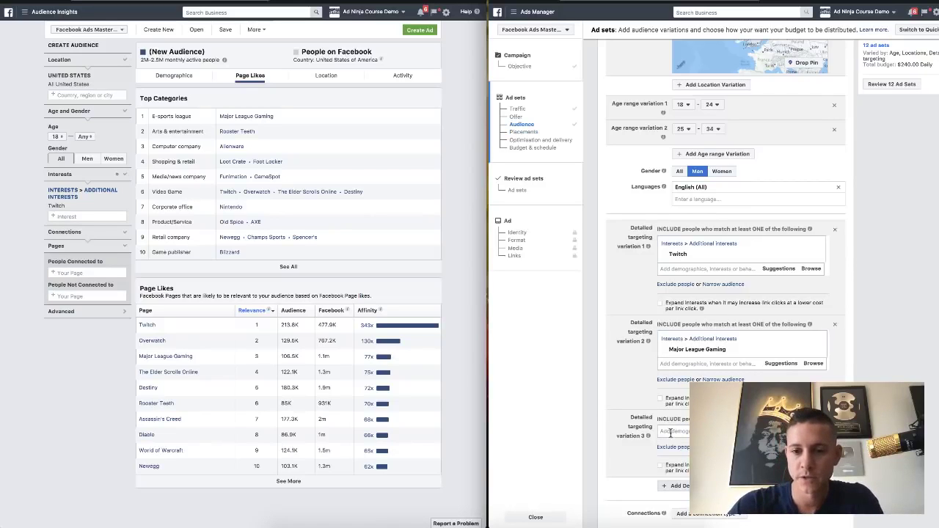
pyautogui.write('AA')
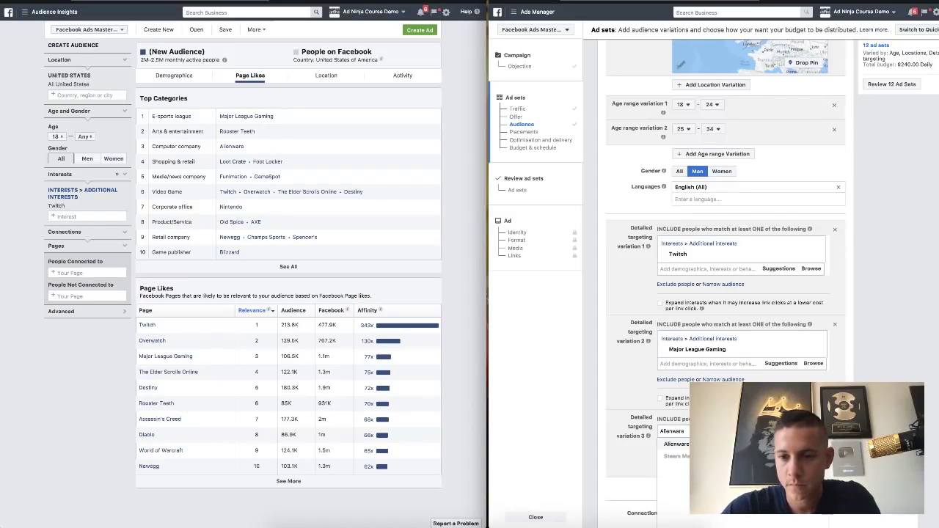
pyautogui.press('Return')
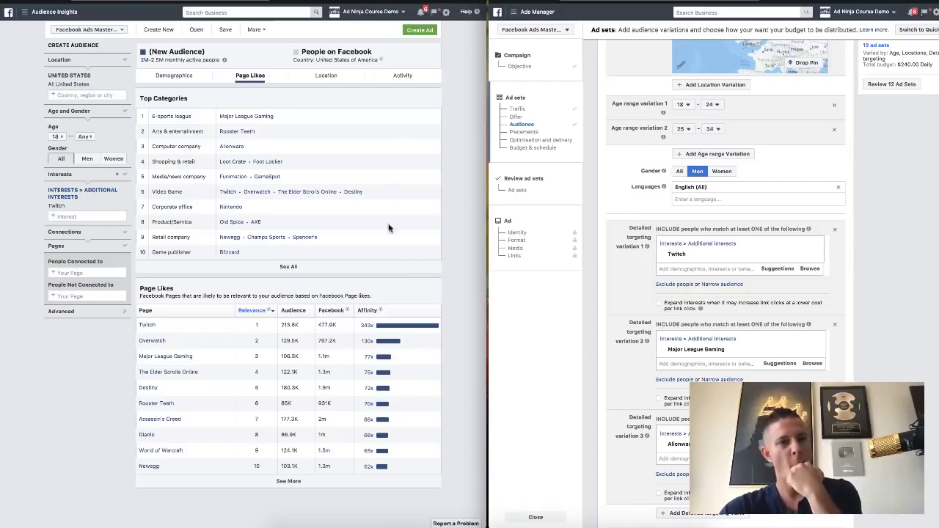
# Narrow the Alienware targeting variation to people who must also match the Fortnite interest
pyautogui.scroll(-2, 662, 449)
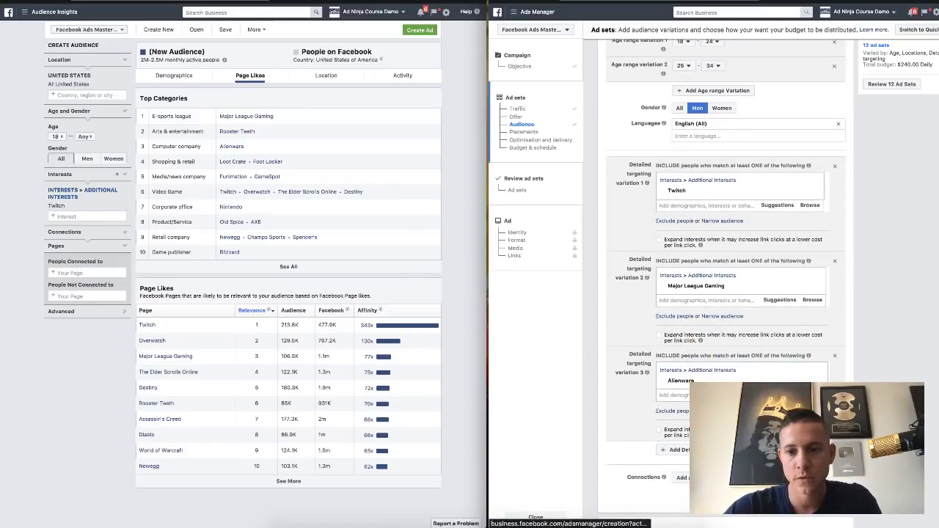
pyautogui.click(722, 411)
pyautogui.click(706, 423)
pyautogui.write('fortni')
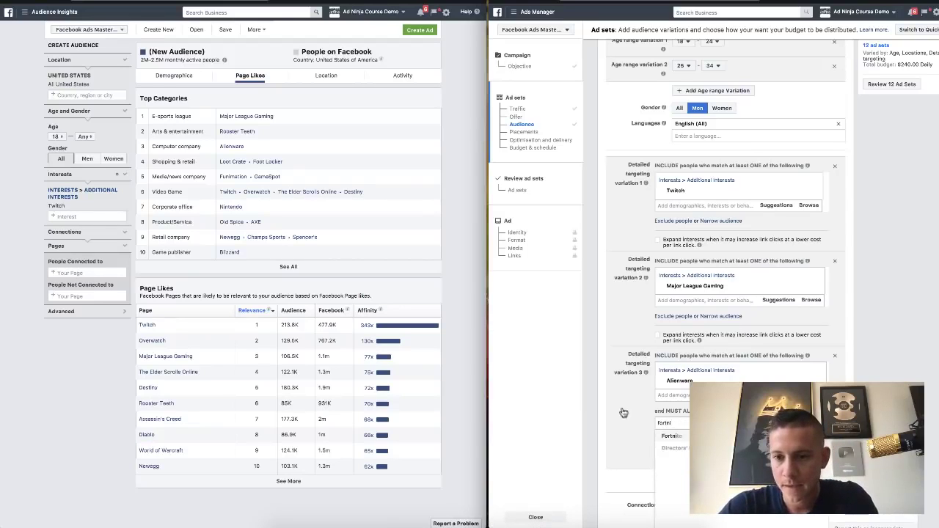
pyautogui.press('Return')
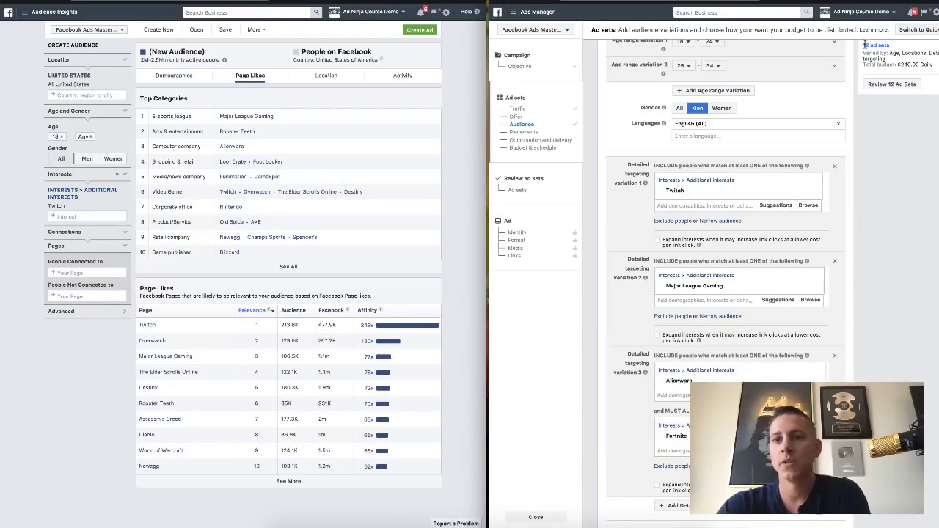
# Switch to edited placements and exclude Facebook Marketplace, Instagram, Audience Network and Messenger
pyautogui.scroll(-5, 935, 340)
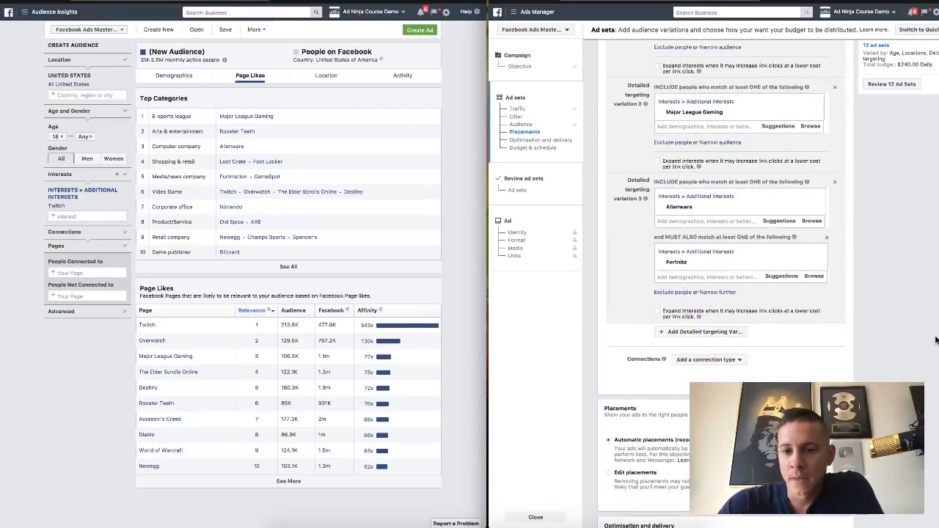
pyautogui.scroll(-3, 936, 340)
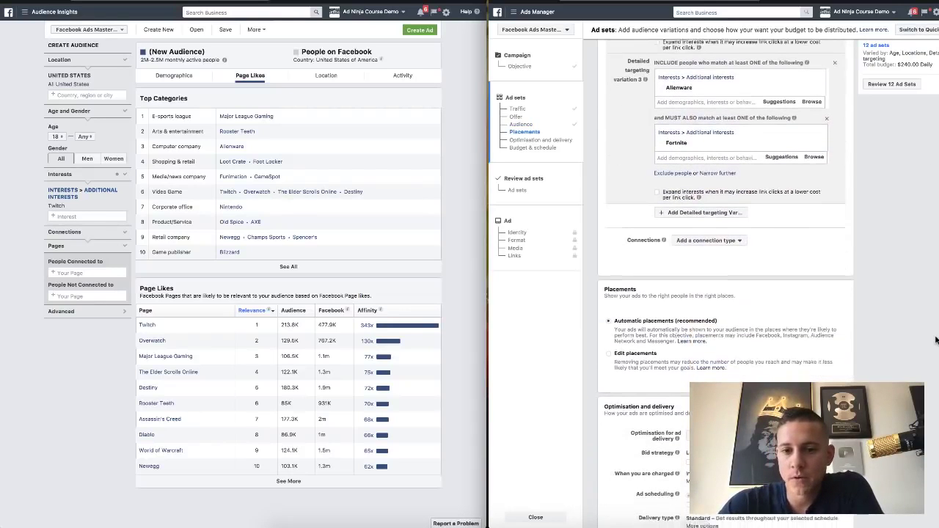
pyautogui.click(610, 350)
pyautogui.scroll(-7, 750, 196)
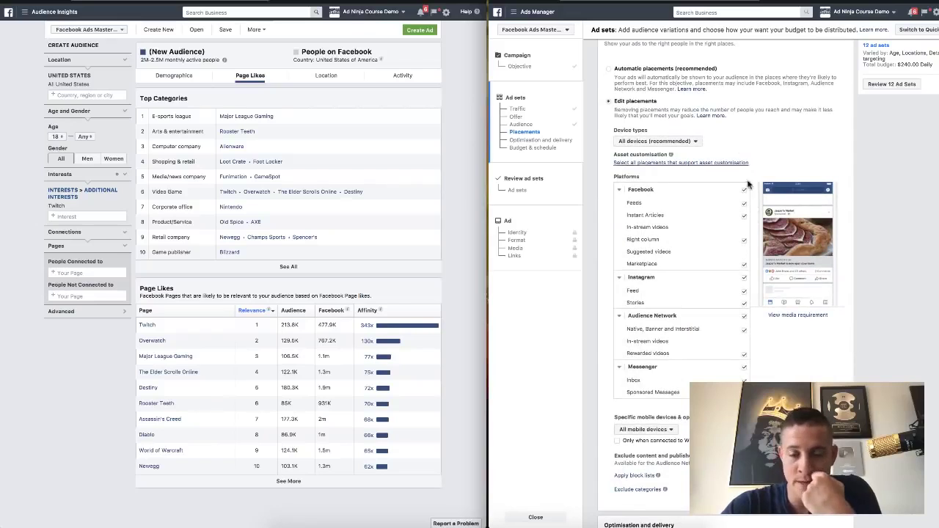
pyautogui.click(745, 267)
pyautogui.click(745, 277)
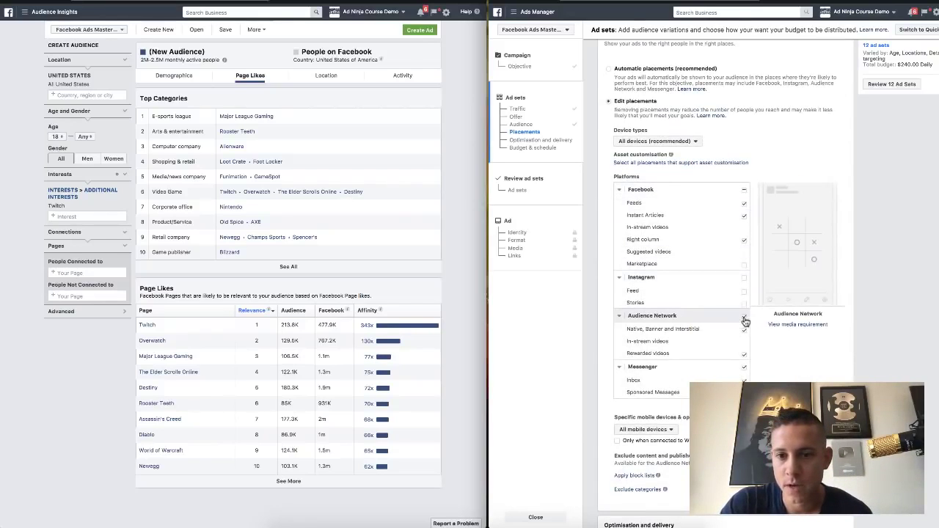
pyautogui.click(745, 318)
pyautogui.click(745, 366)
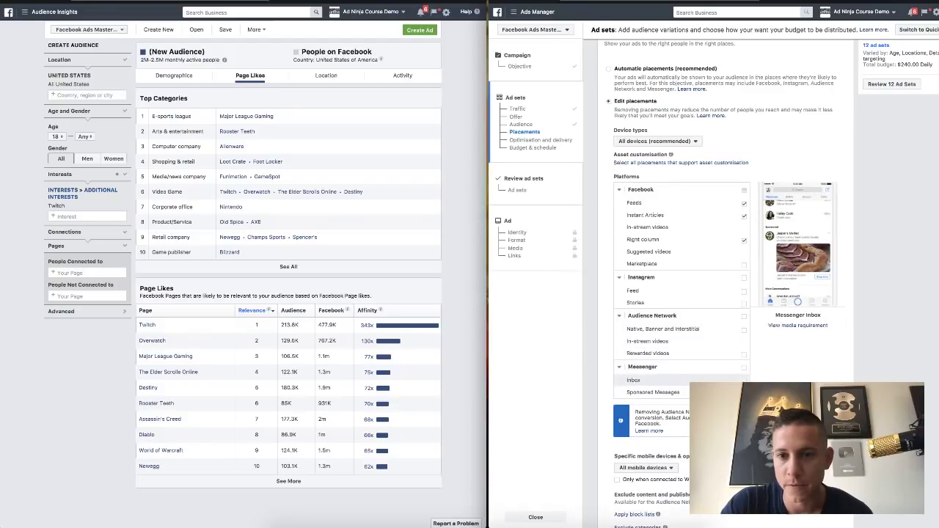
# Exclude the Facebook Right column and Instant Articles placements, keeping only Feeds selected
pyautogui.click(745, 240)
pyautogui.click(745, 215)
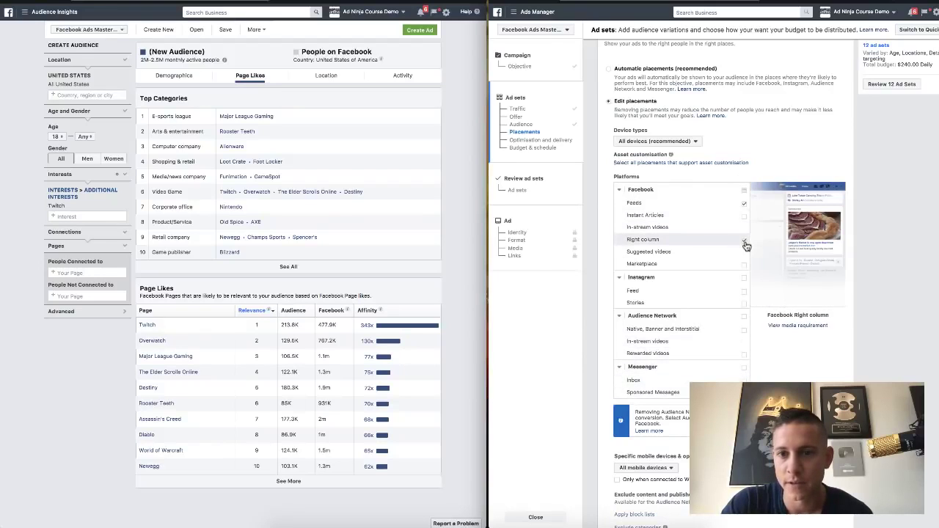
pyautogui.click(745, 241)
pyautogui.moveTo(846, 144); pyautogui.dragTo(854, 141)
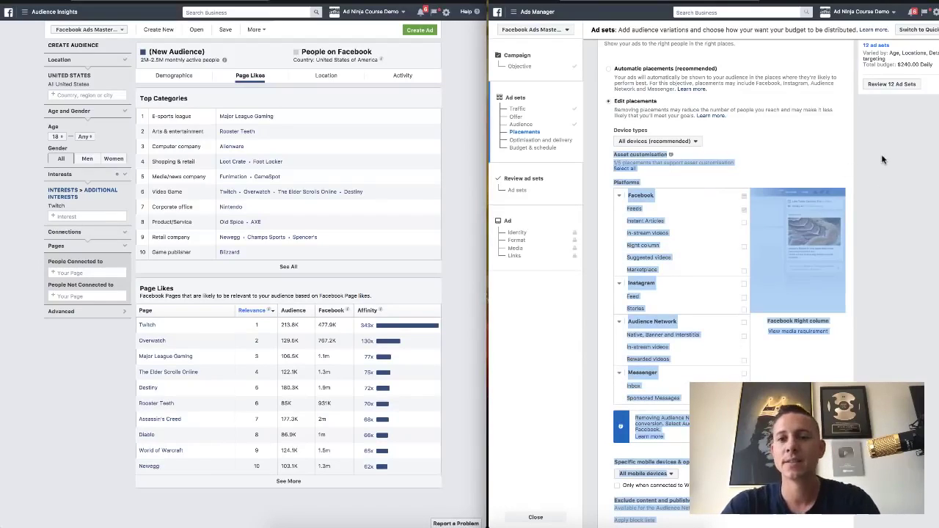
pyautogui.click(901, 173)
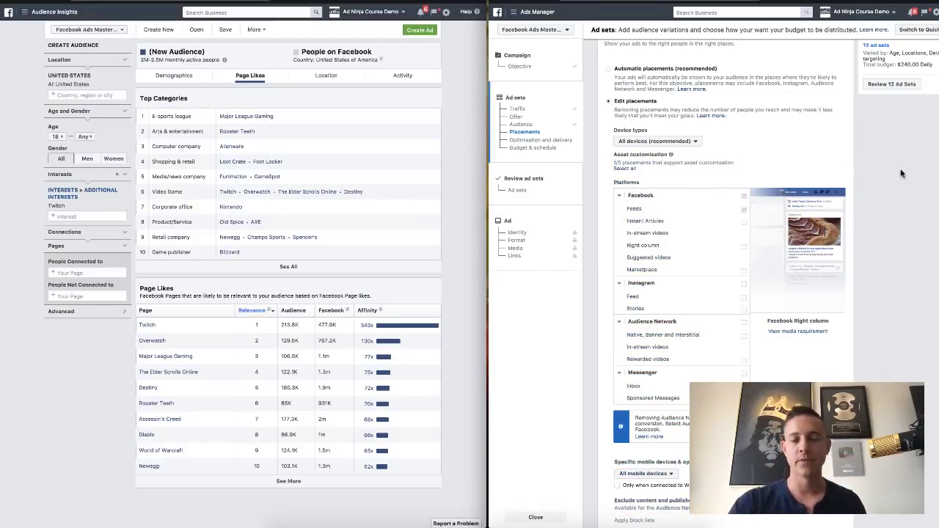
# Set the total daily budget for the 12 ad sets to $60
pyautogui.scroll(-5, 900, 168)
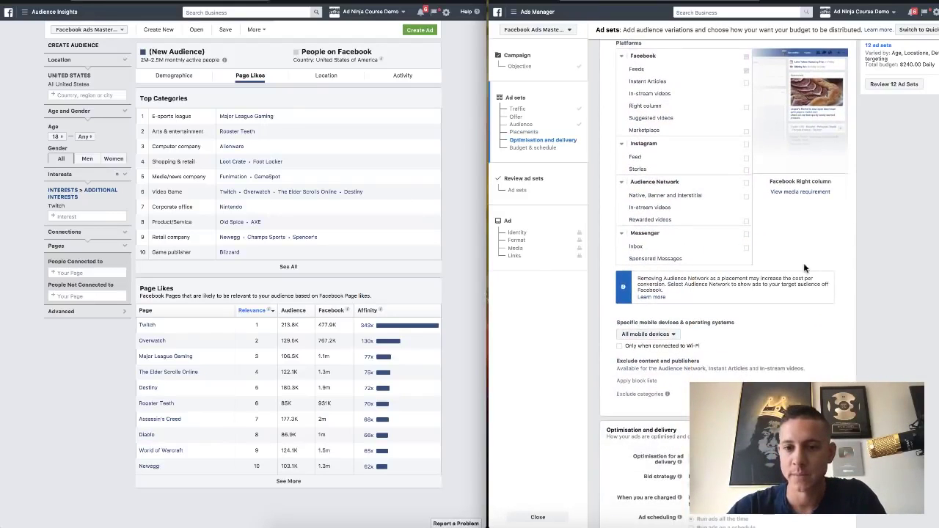
pyautogui.scroll(-1, 804, 266)
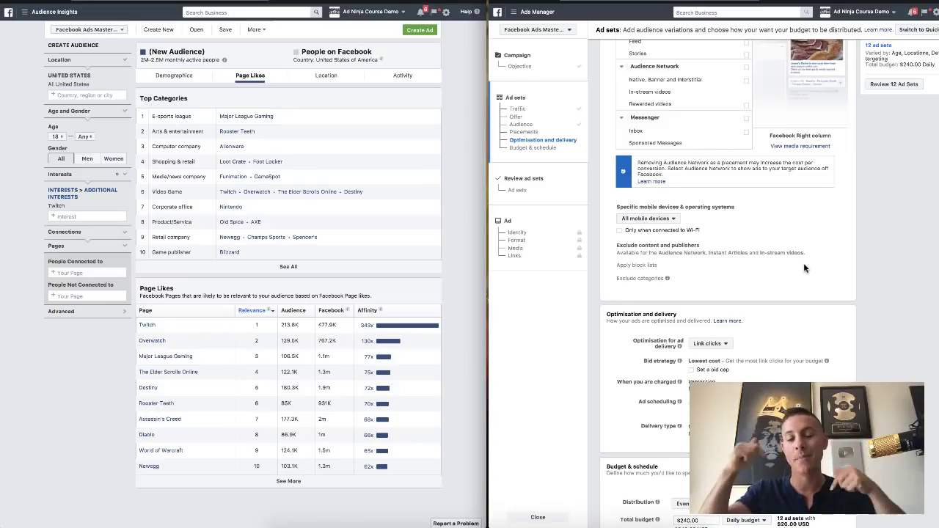
pyautogui.scroll(-2, 804, 268)
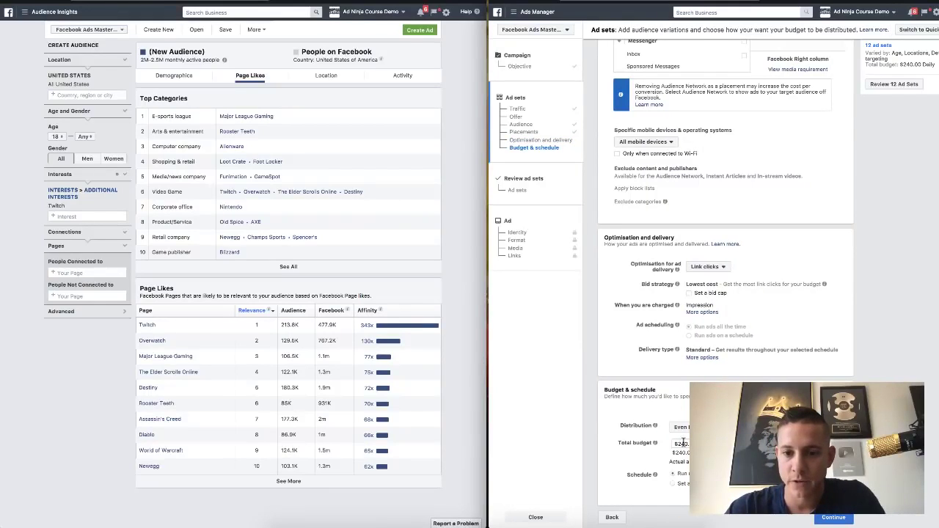
pyautogui.moveTo(685, 444); pyautogui.dragTo(676, 445)
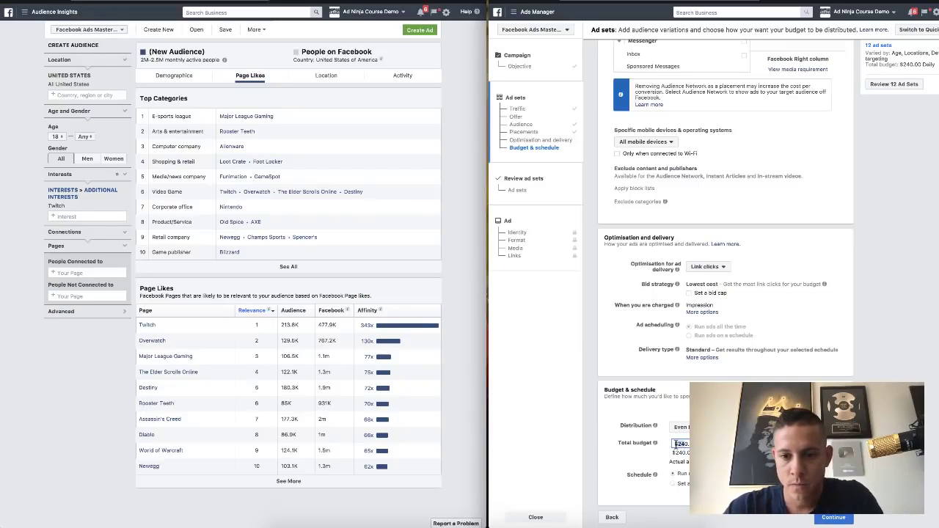
pyautogui.write('80')
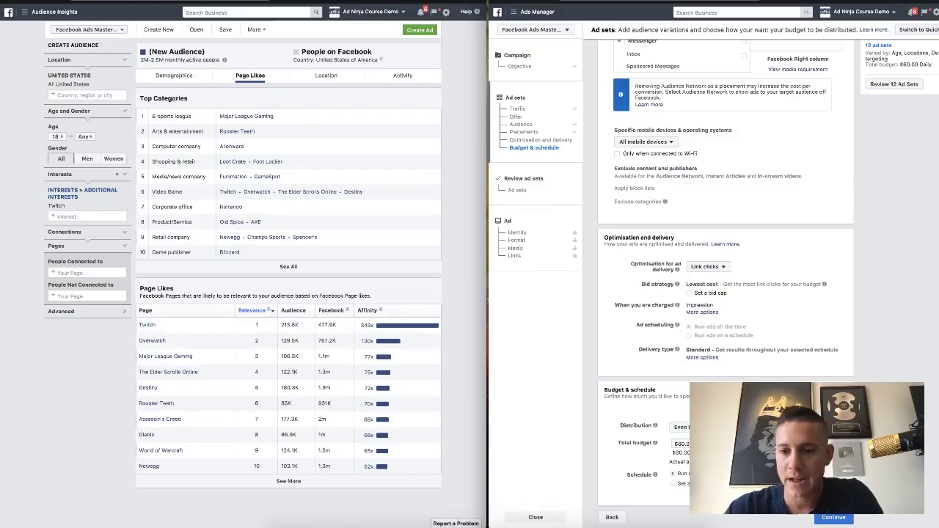
# Check the budget distribution options, keep the even distribution, and proceed to the ad set review
pyautogui.click(698, 427)
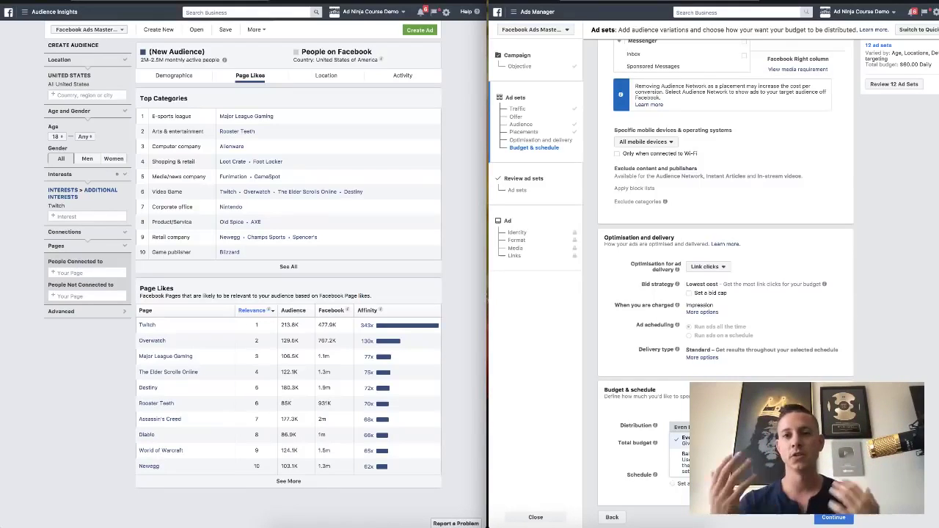
pyautogui.click(867, 374)
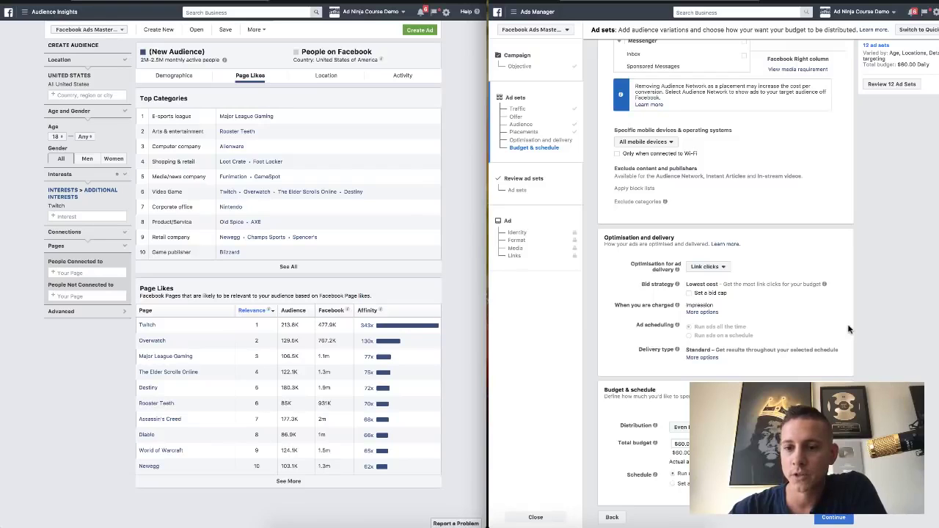
pyautogui.click(827, 519)
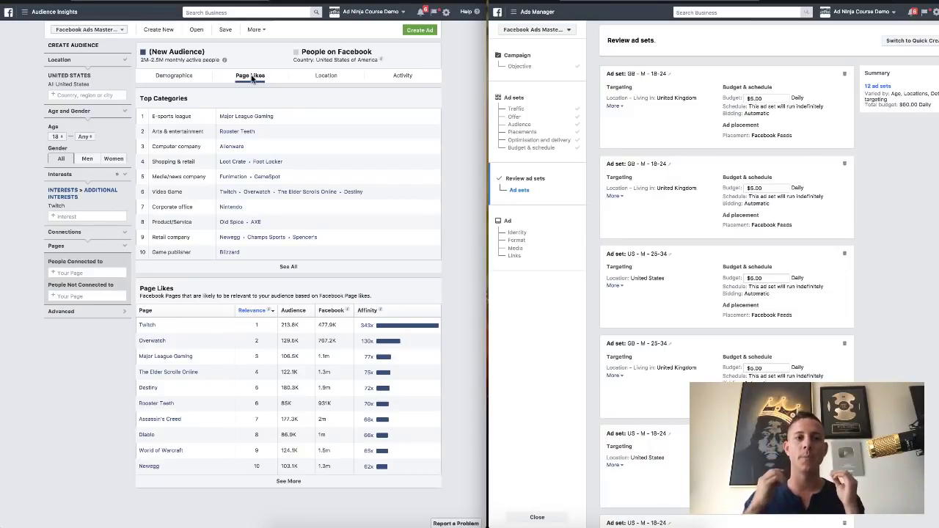
# Switch to the AliExpress gaming keyboard results and examine the product listings alongside the ad sets under review
pyautogui.click(235, 1)
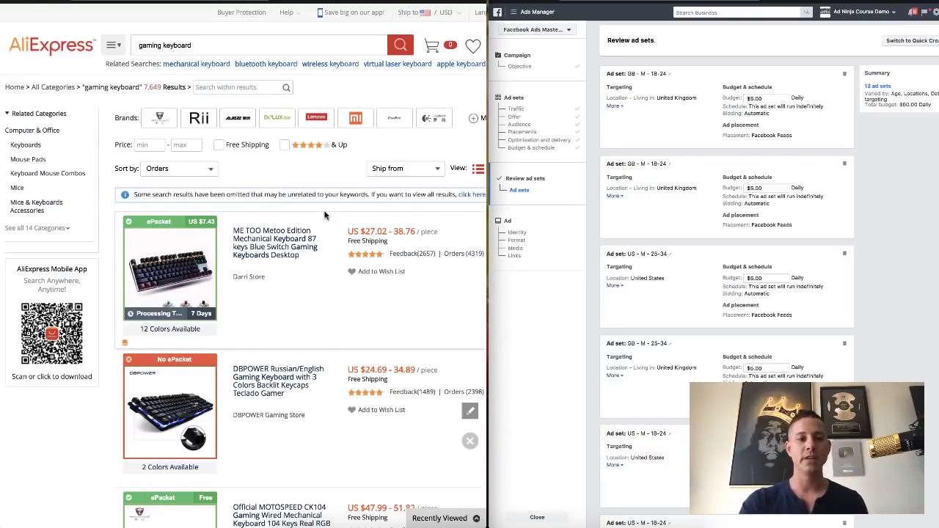
pyautogui.moveTo(179, 278)
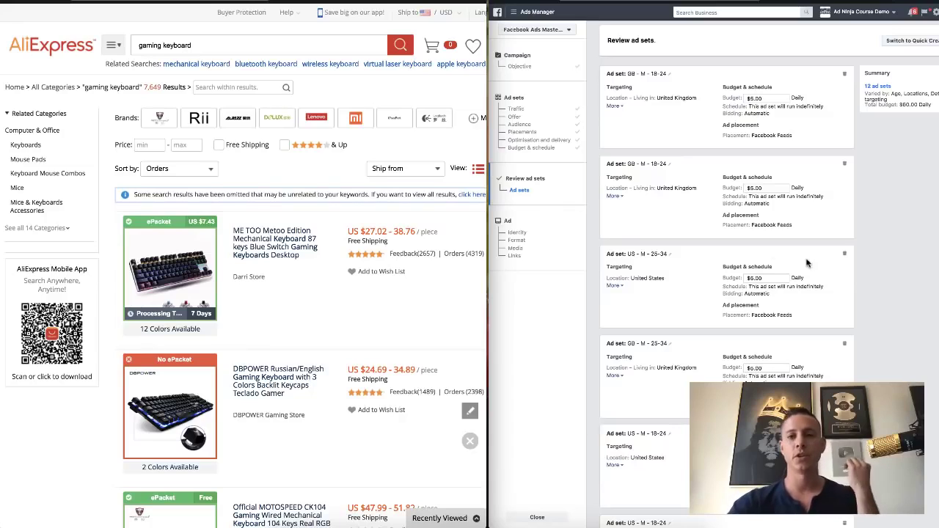
pyautogui.click(871, 251)
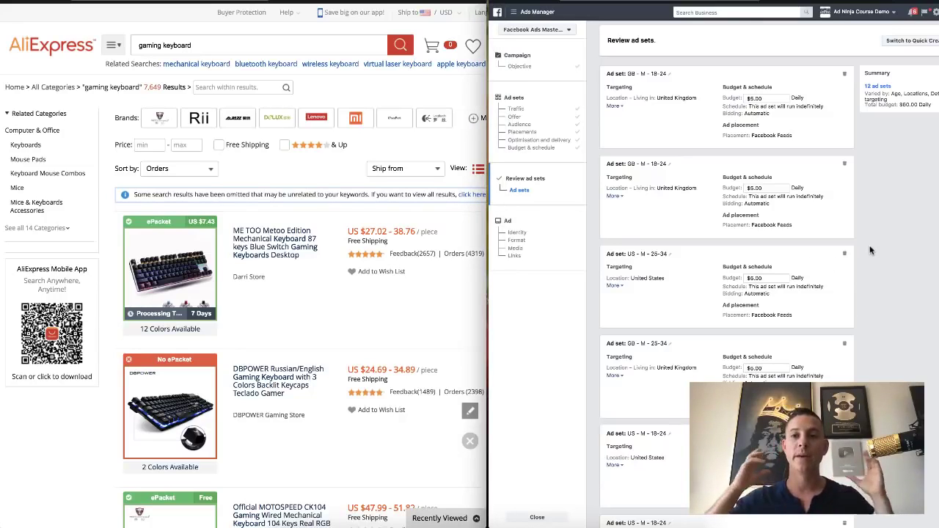